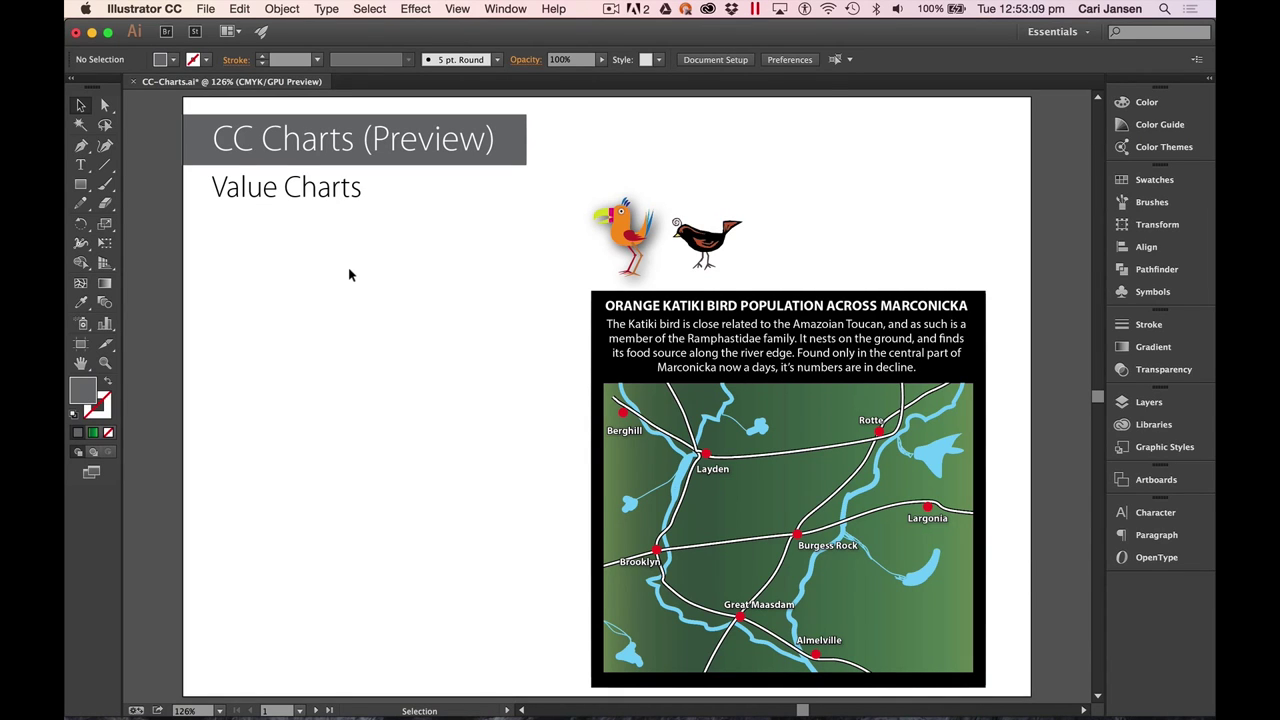
Enable Creative Cloud Charts (Preview) in Illustrator's Technology Previews preferences
{"action": "left_click", "coordinate": [146, 9]}
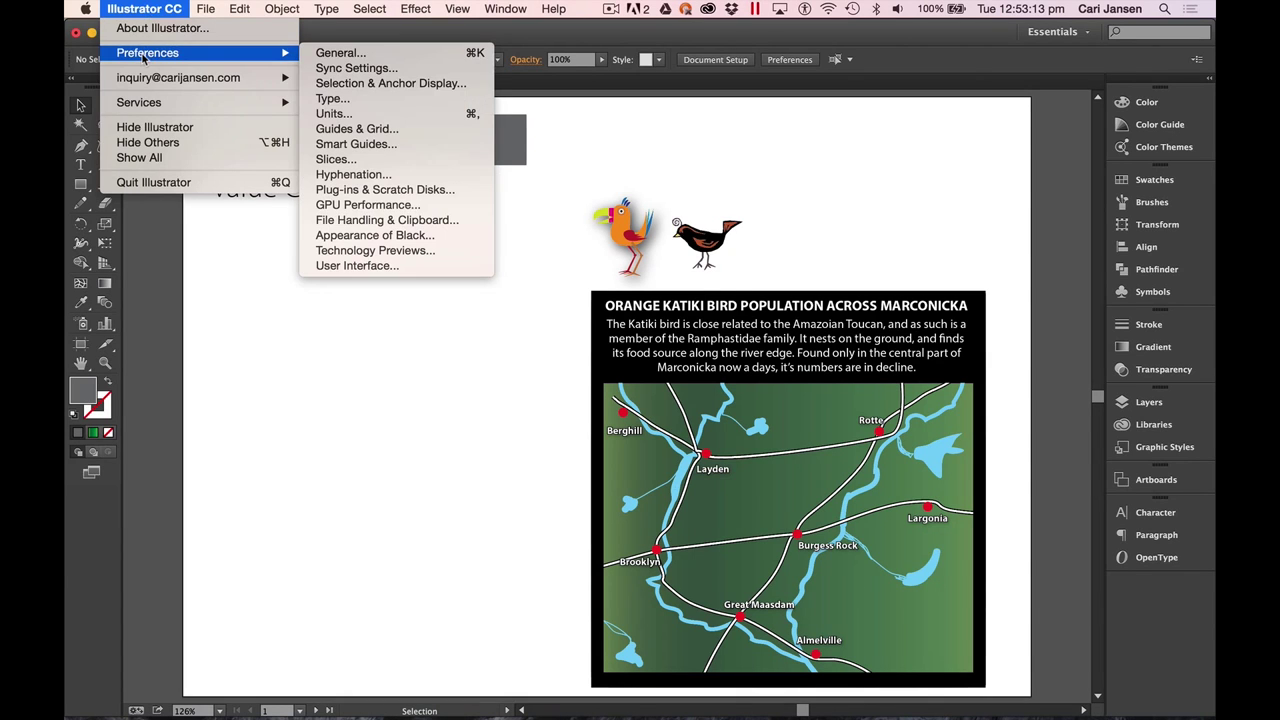
{"action": "mouse_move", "coordinate": [148, 52]}
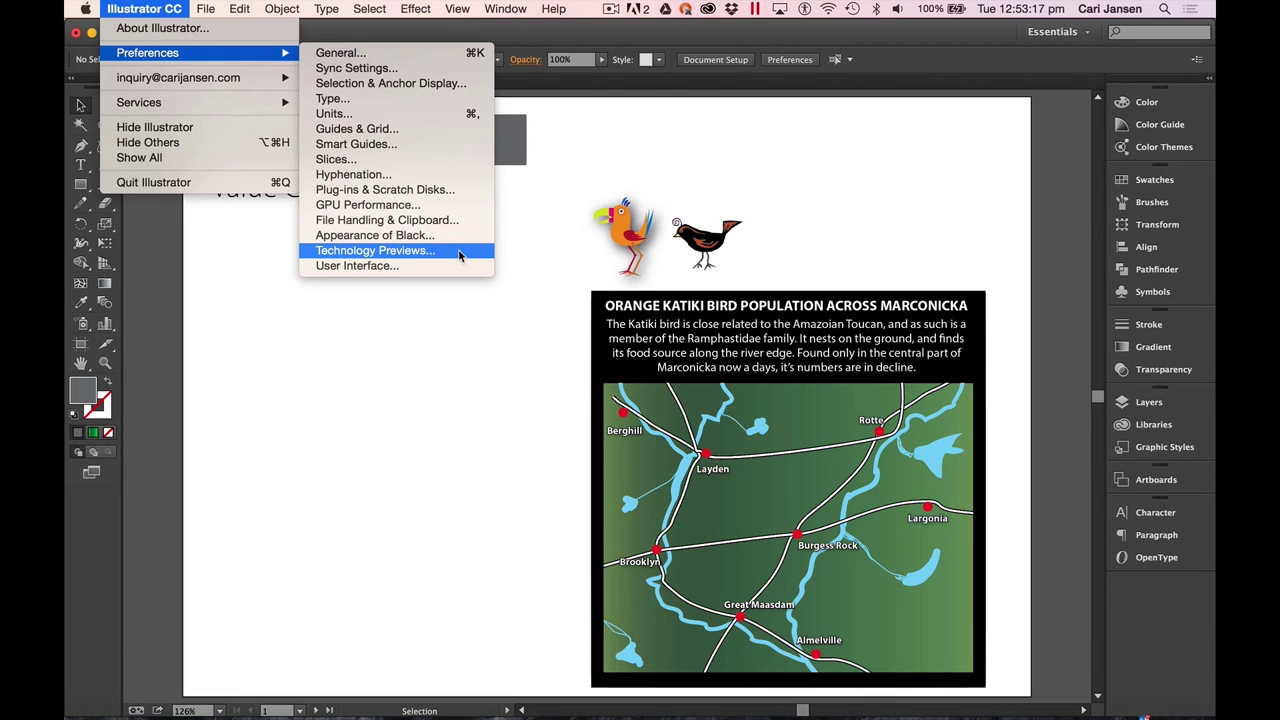
{"action": "left_click", "coordinate": [458, 252]}
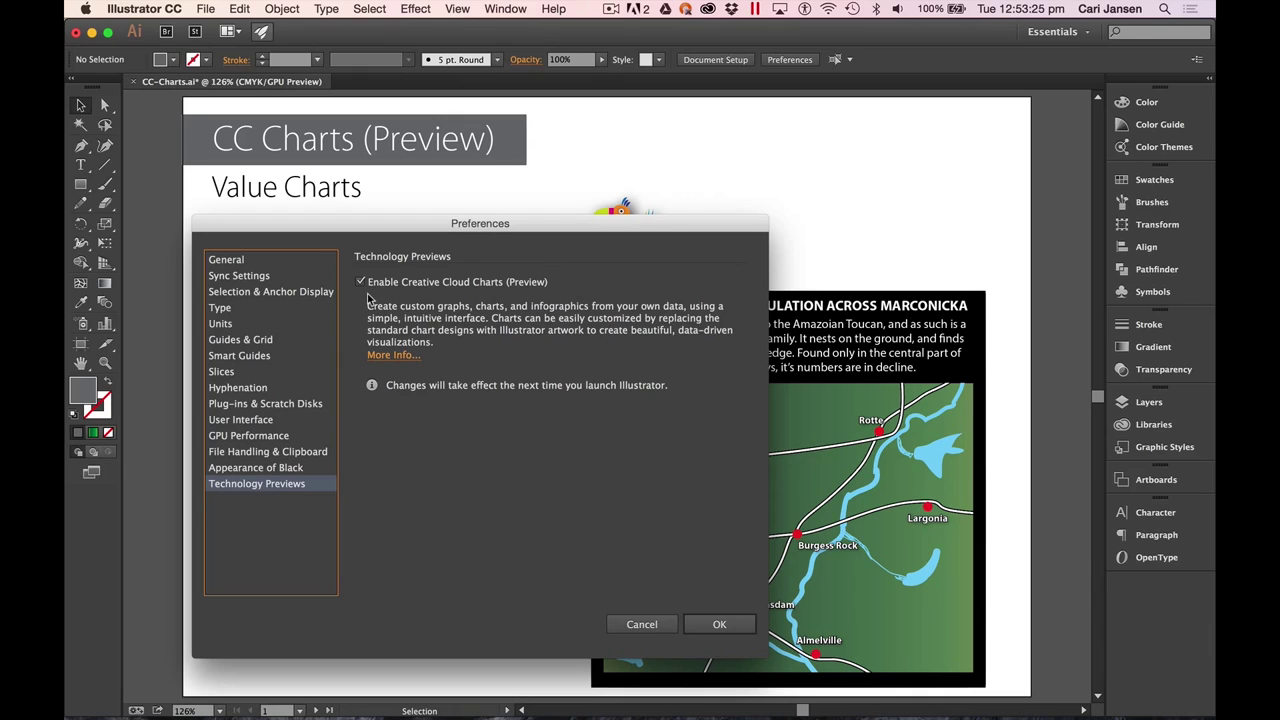
{"action": "left_click", "coordinate": [719, 624]}
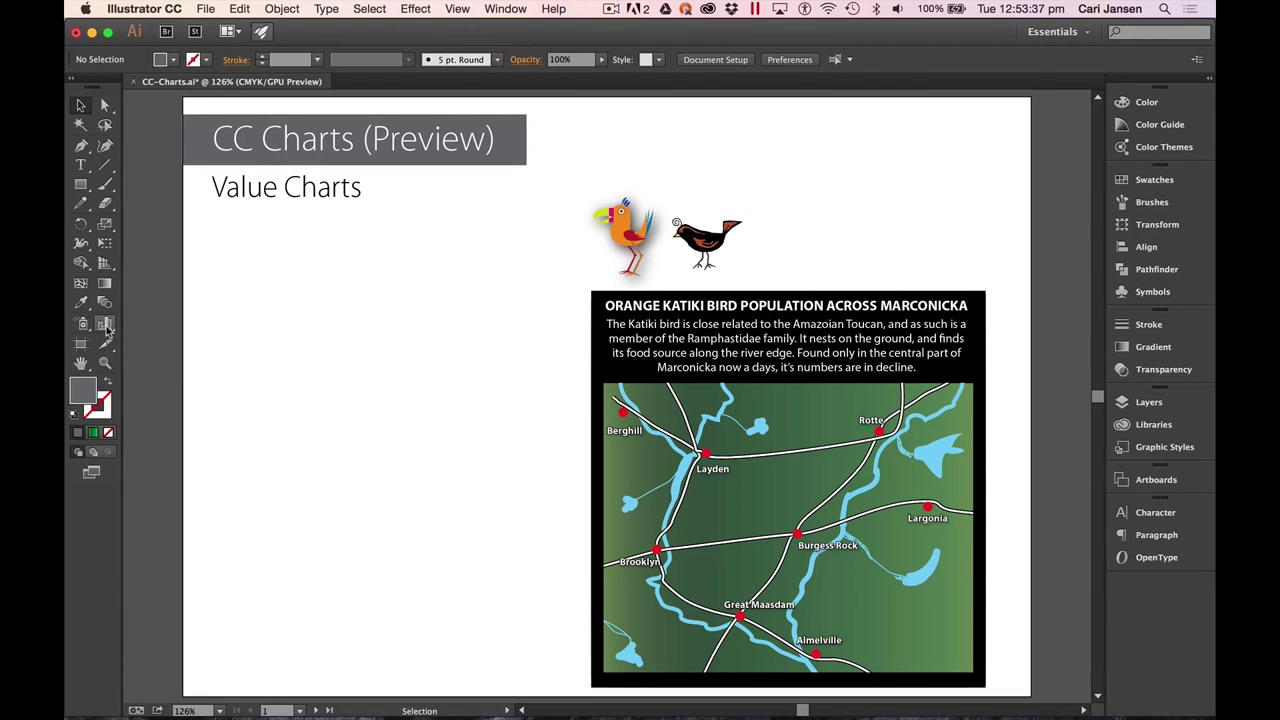
Draw a CC Charts value chart of three person figures on the page's left
{"action": "left_click", "coordinate": [106, 326]}
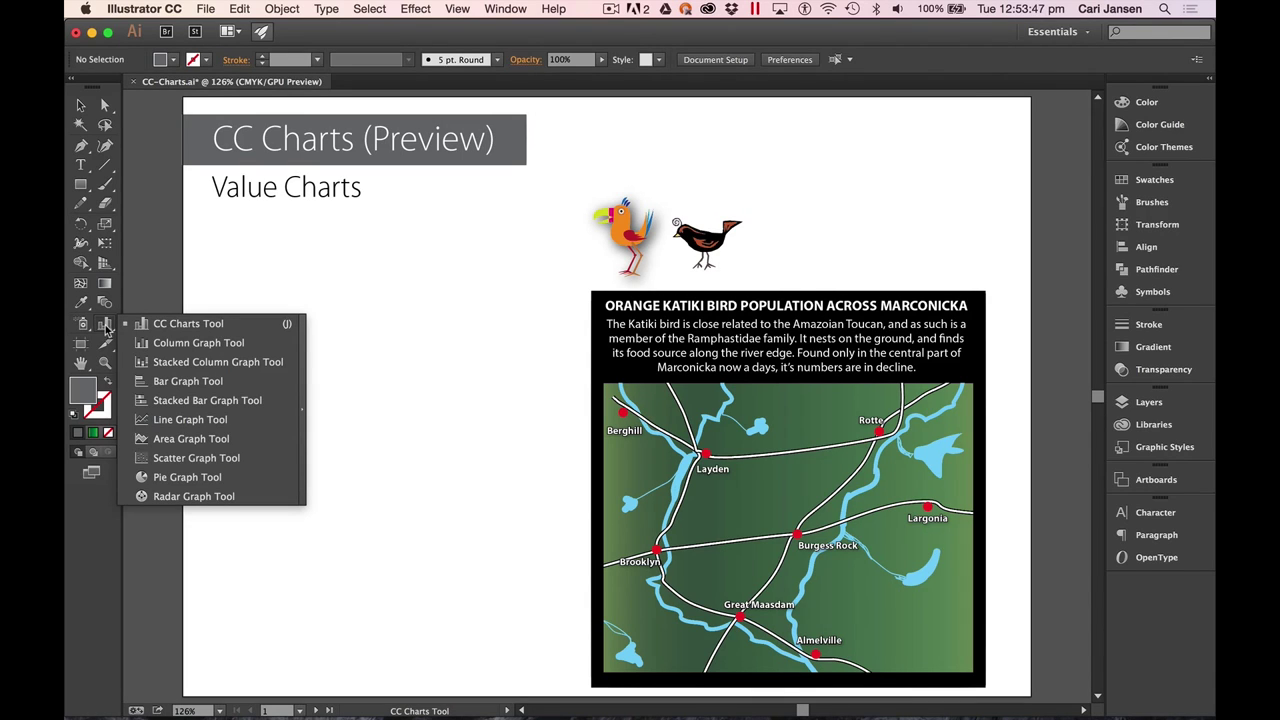
{"action": "left_click", "coordinate": [191, 325]}
{"action": "left_click_drag", "start_coordinate": [206, 270], "coordinate": [550, 500]}
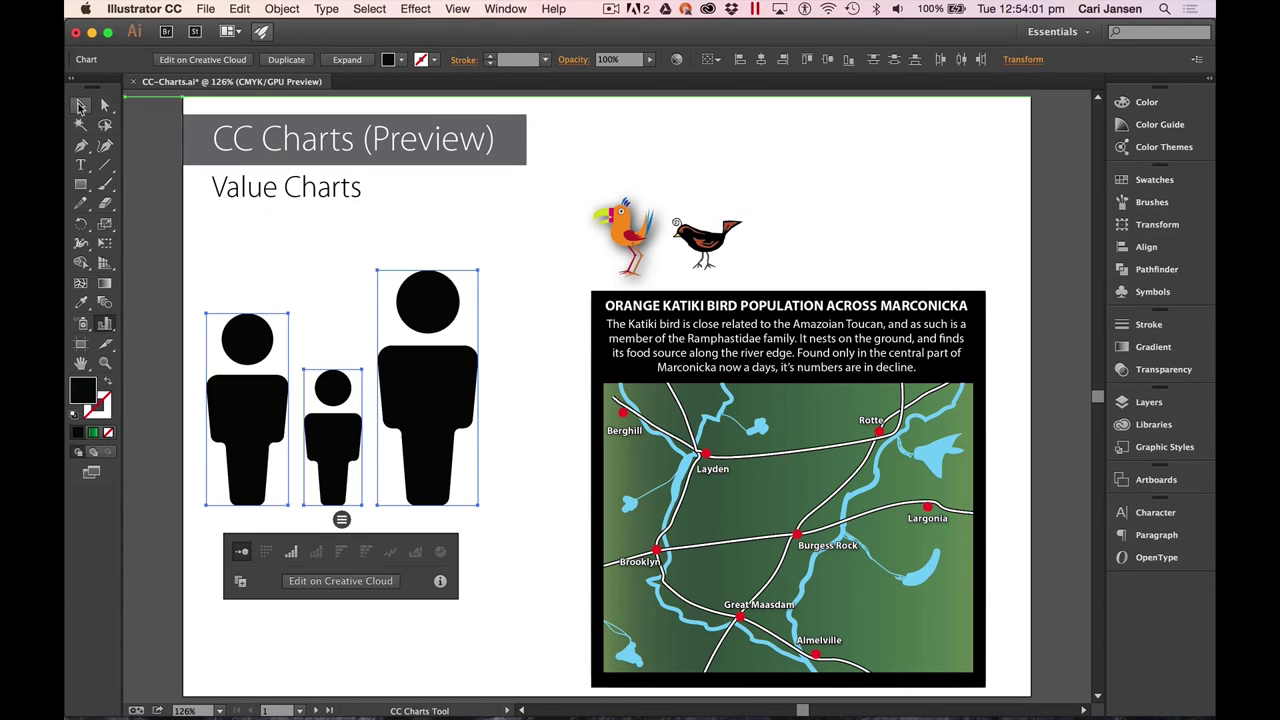
{"action": "left_click", "coordinate": [80, 104]}
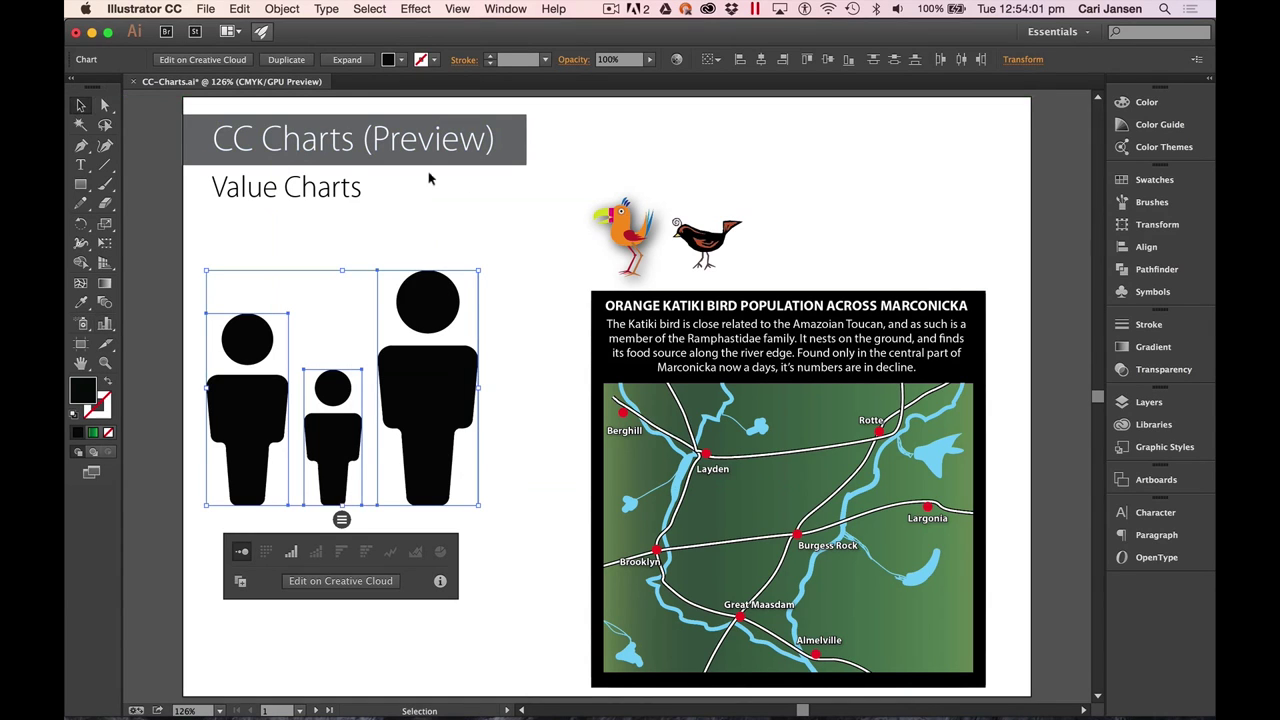
Replace the chart's person figures with the orange Katiki bird artwork and reselect the chart
{"action": "left_click", "coordinate": [616, 222]}
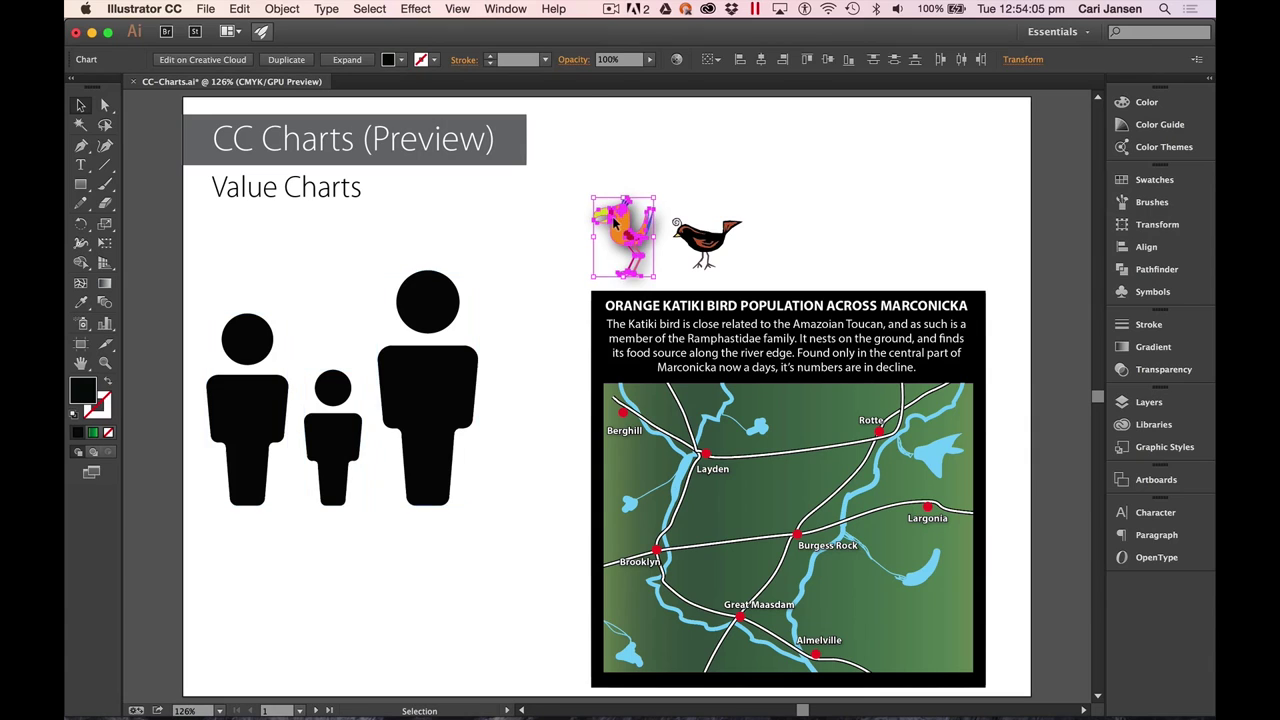
{"action": "left_click_drag", "start_coordinate": [614, 218], "coordinate": [425, 373]}
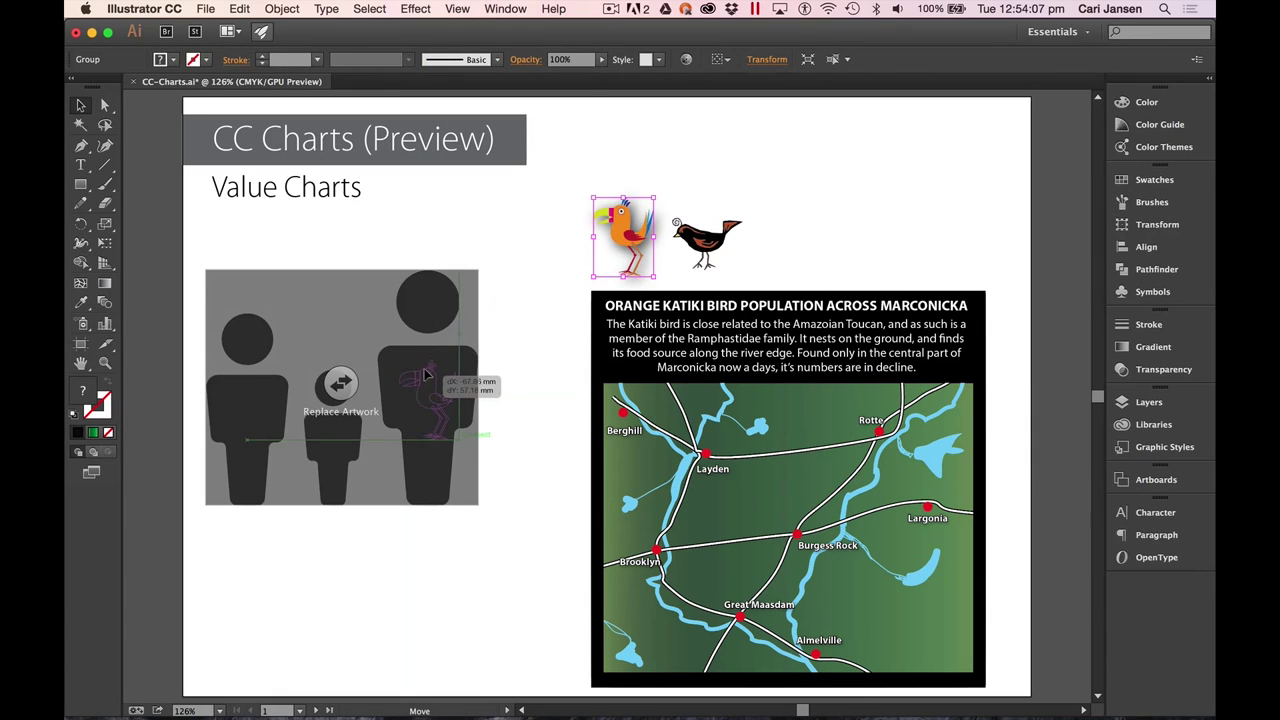
{"action": "left_click_drag", "start_coordinate": [425, 373], "coordinate": [417, 371]}
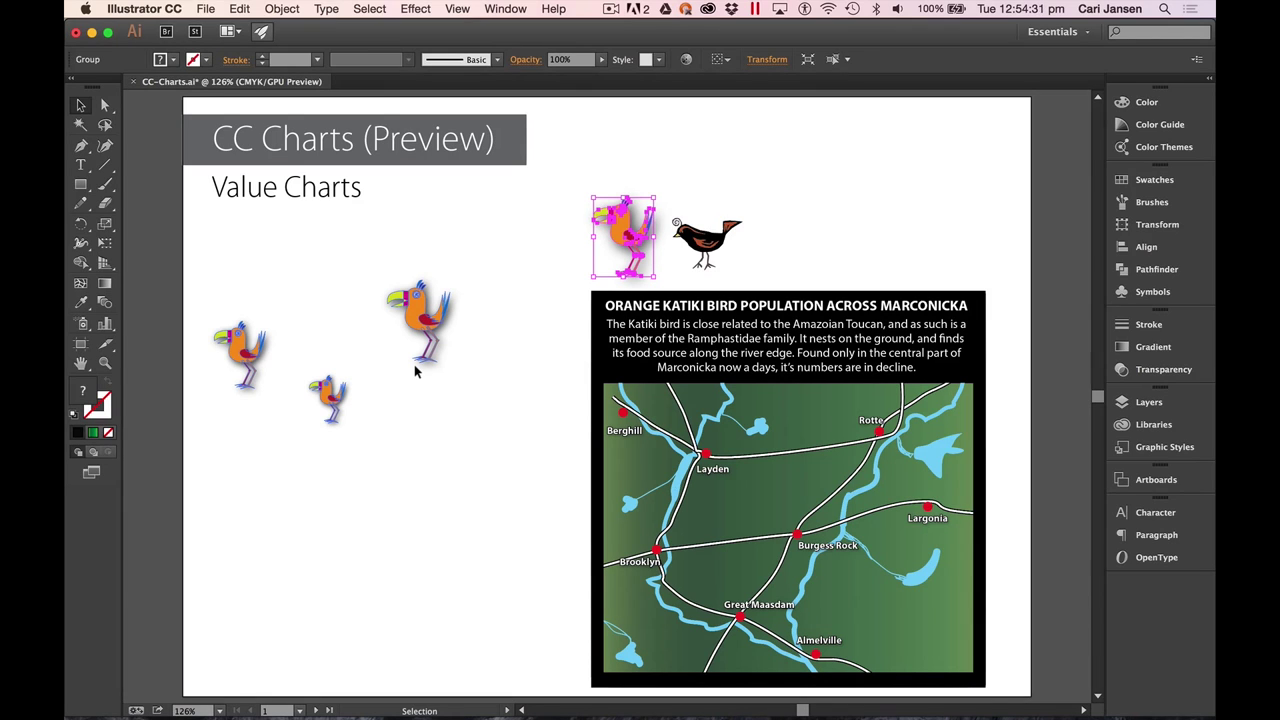
{"action": "left_click", "coordinate": [413, 315]}
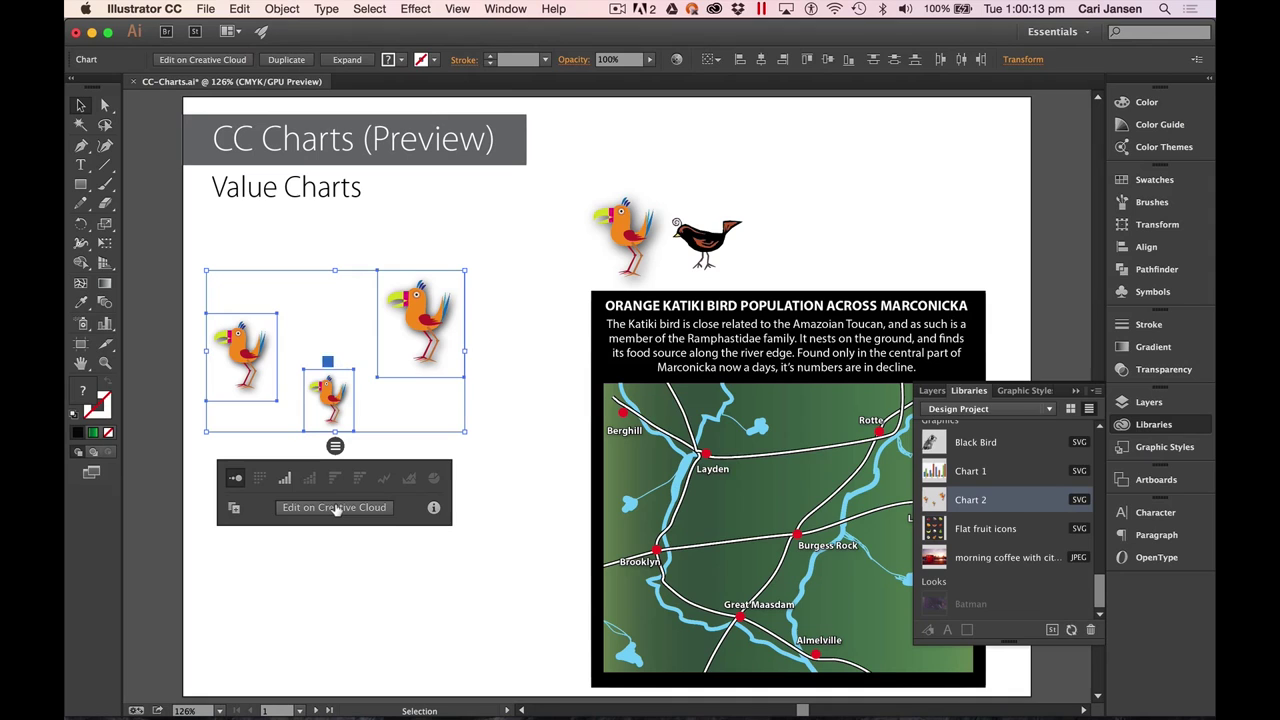
Open the three-bird chart as Chart 2 in the Creative Cloud Assets editor
{"action": "left_click", "coordinate": [336, 508]}
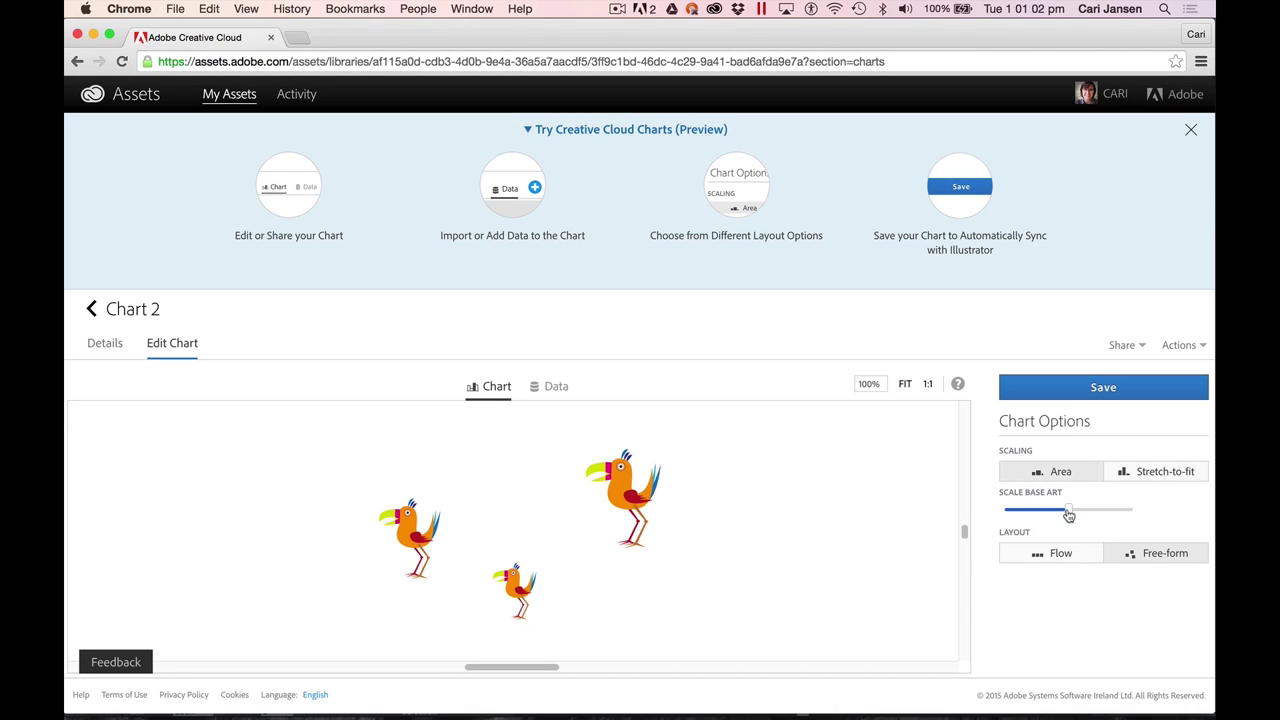
Lower Scale Base Art slightly and try Flow layout with bottom and centred vertical alignment
{"action": "left_click_drag", "start_coordinate": [1068, 514], "coordinate": [1064, 515]}
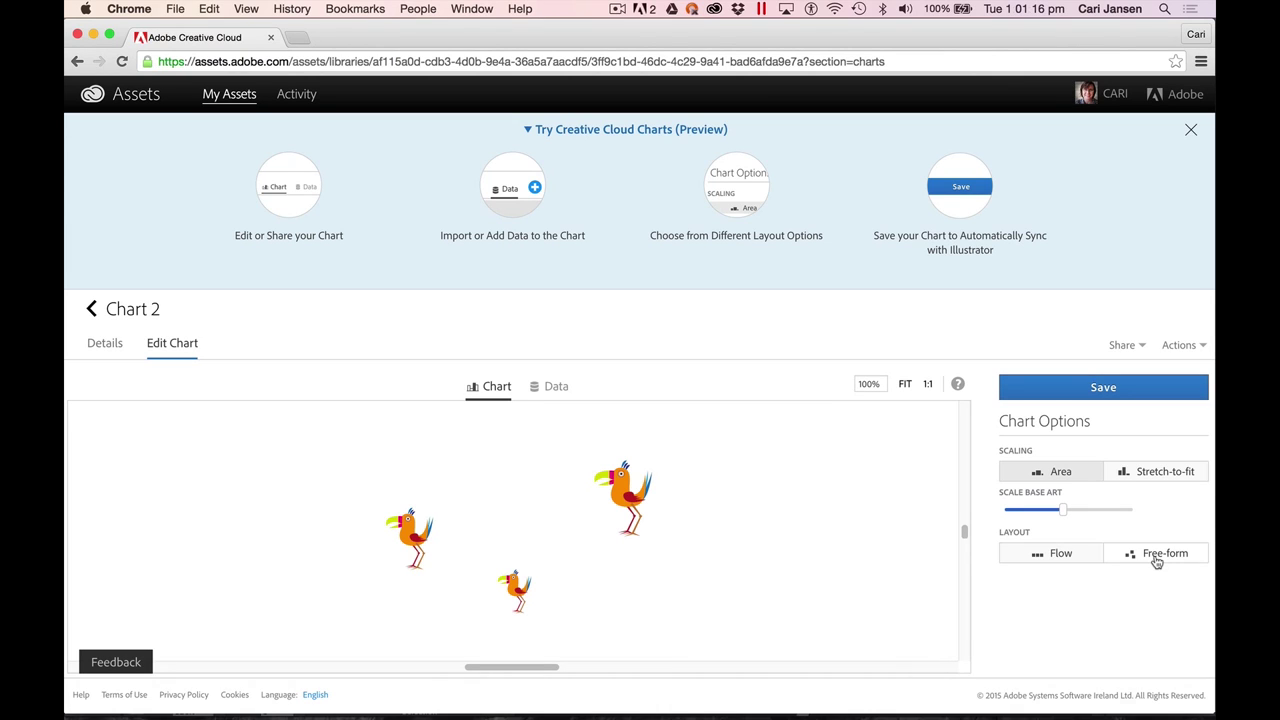
{"action": "left_click", "coordinate": [1036, 557]}
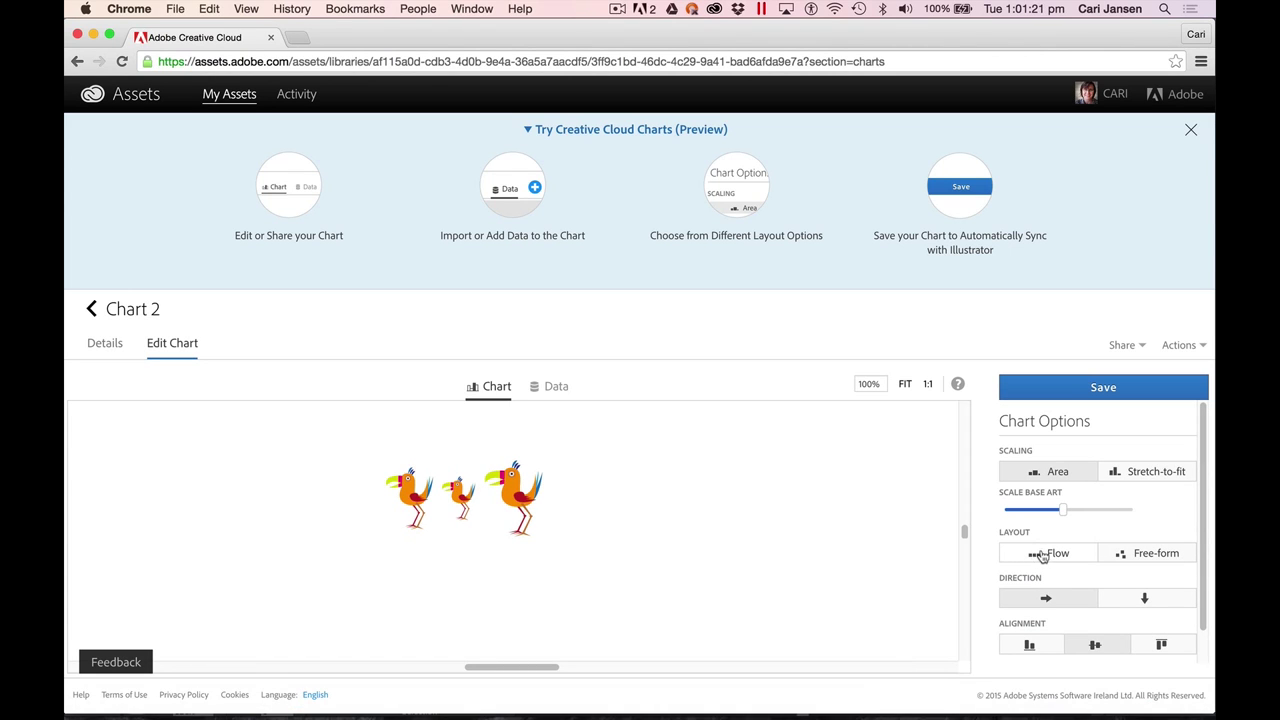
{"action": "left_click", "coordinate": [1027, 648]}
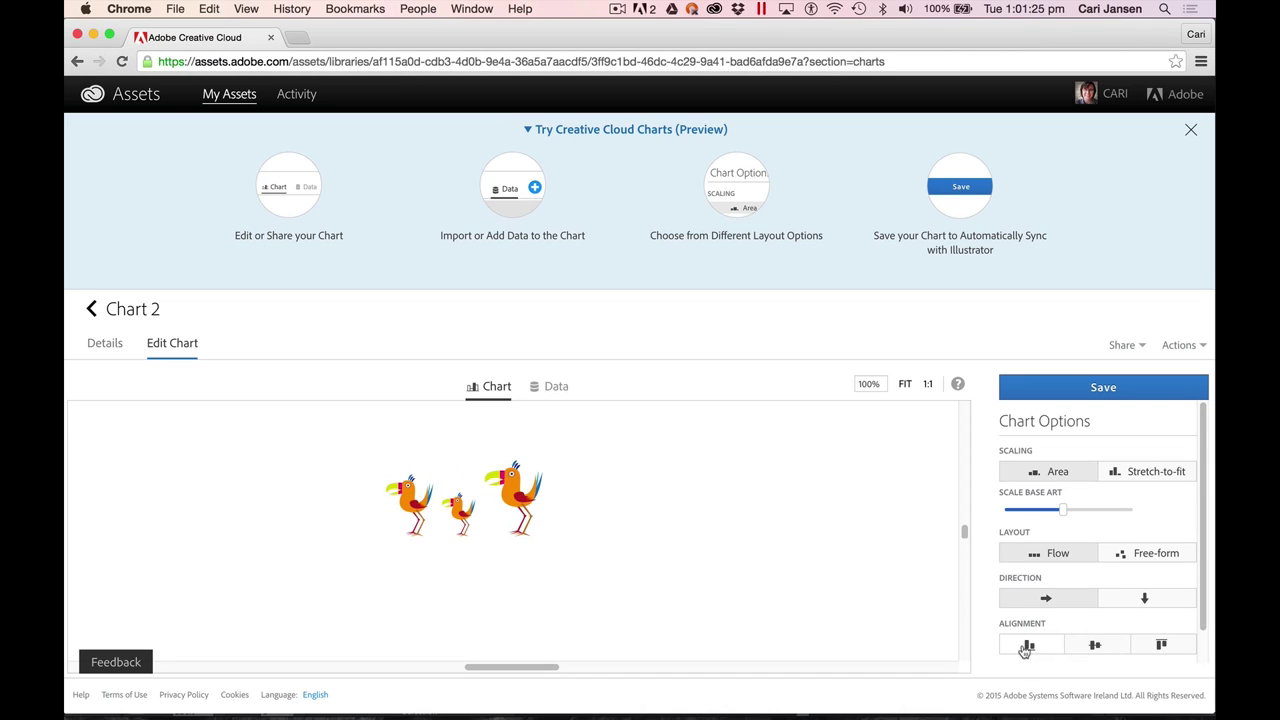
{"action": "left_click", "coordinate": [1145, 599]}
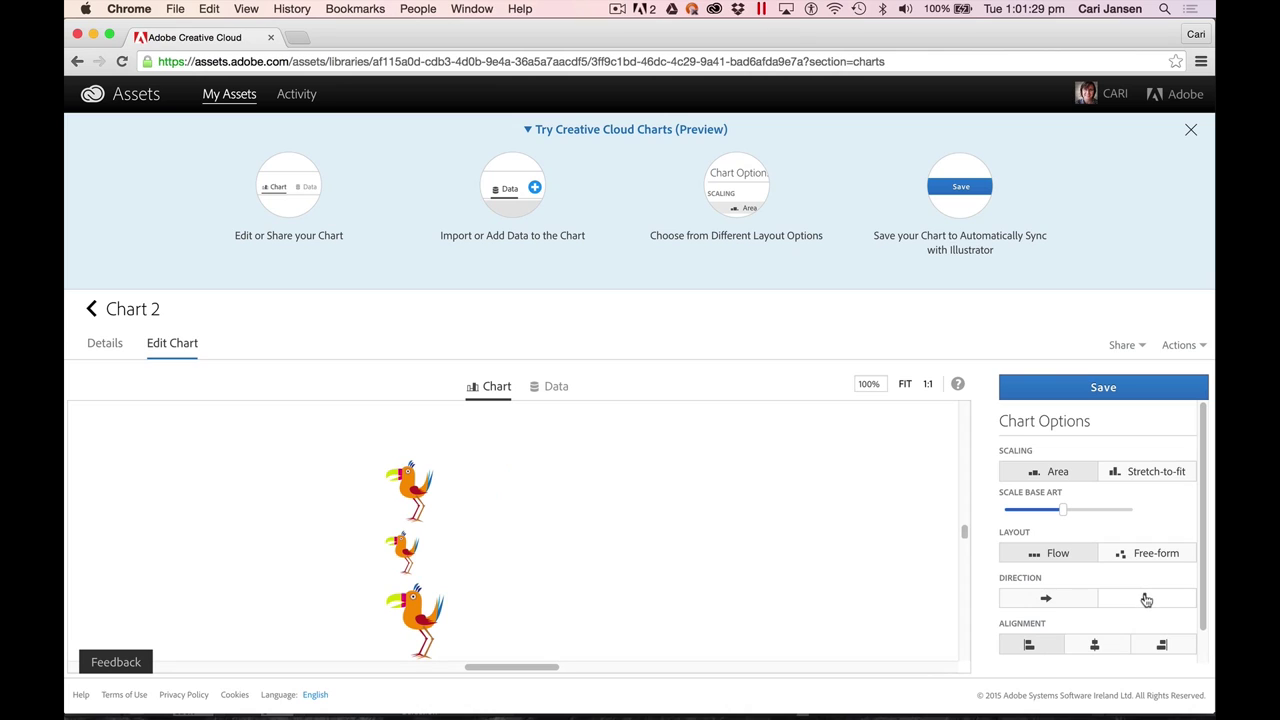
{"action": "left_click", "coordinate": [1098, 643]}
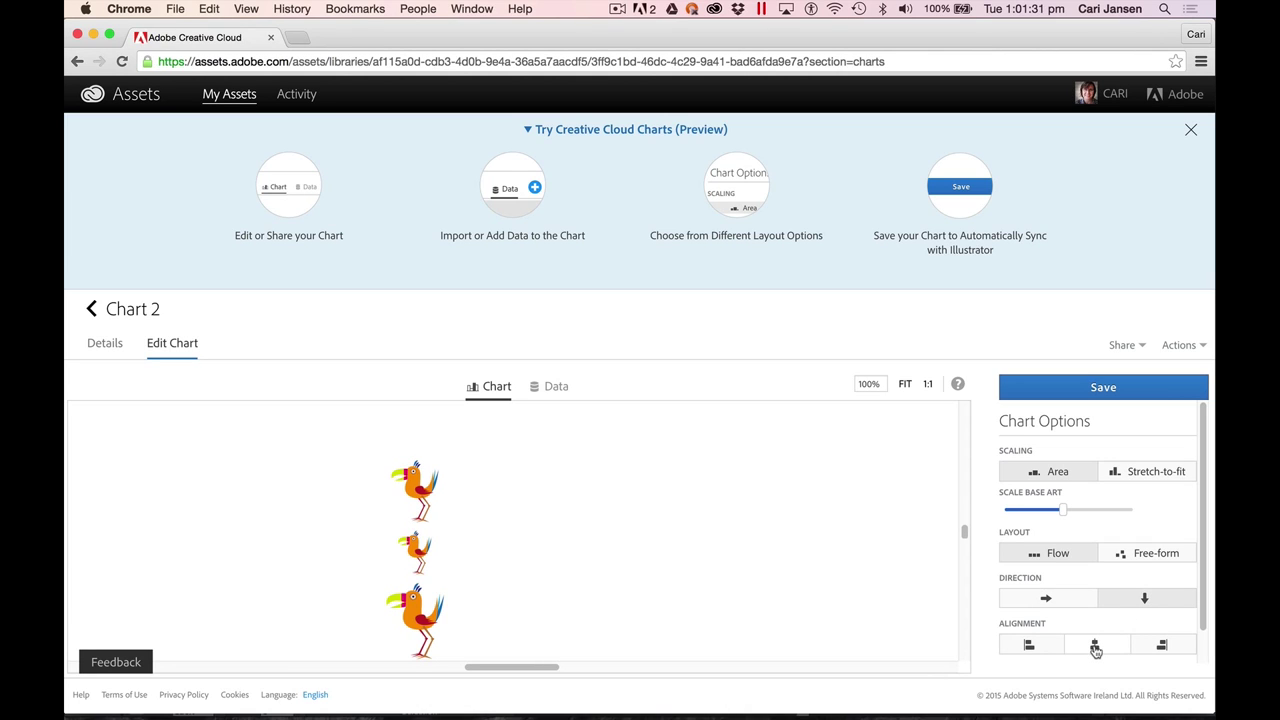
Put the birds back in a horizontal row, widen spacing slightly, and choose Free-form layout
{"action": "left_click", "coordinate": [1041, 600]}
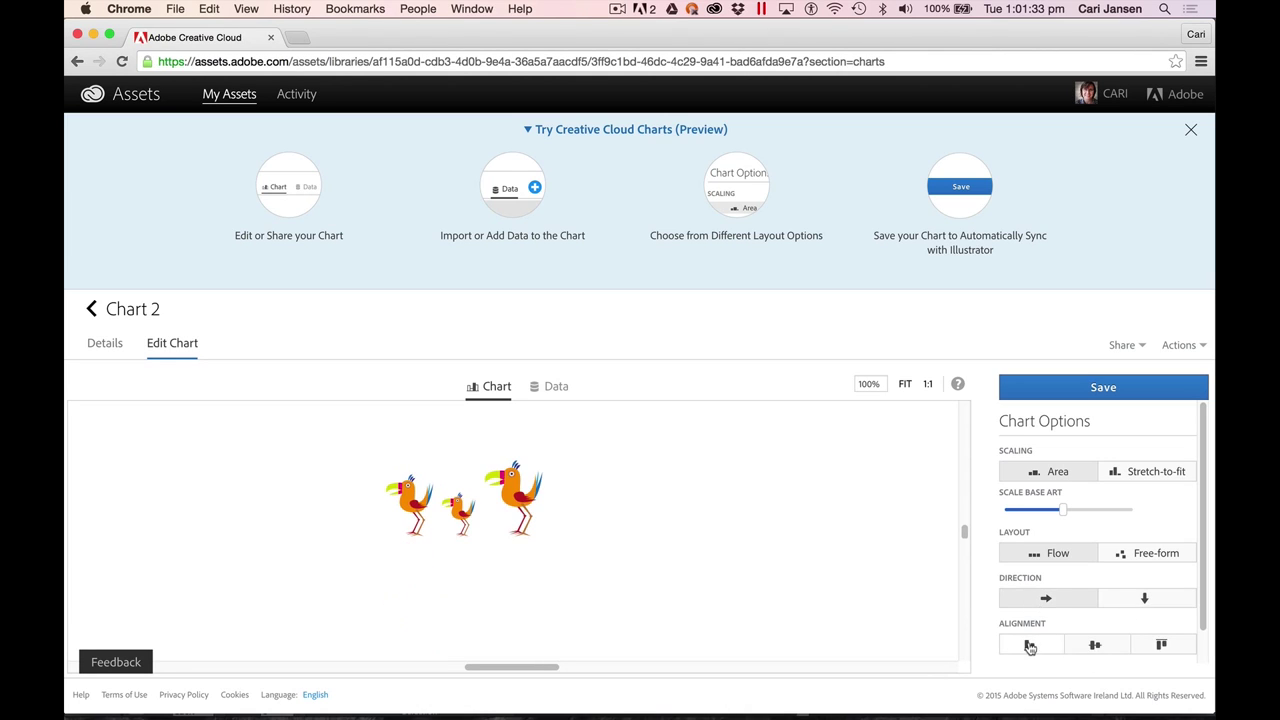
{"action": "left_click_drag", "start_coordinate": [1205, 622], "coordinate": [1203, 657]}
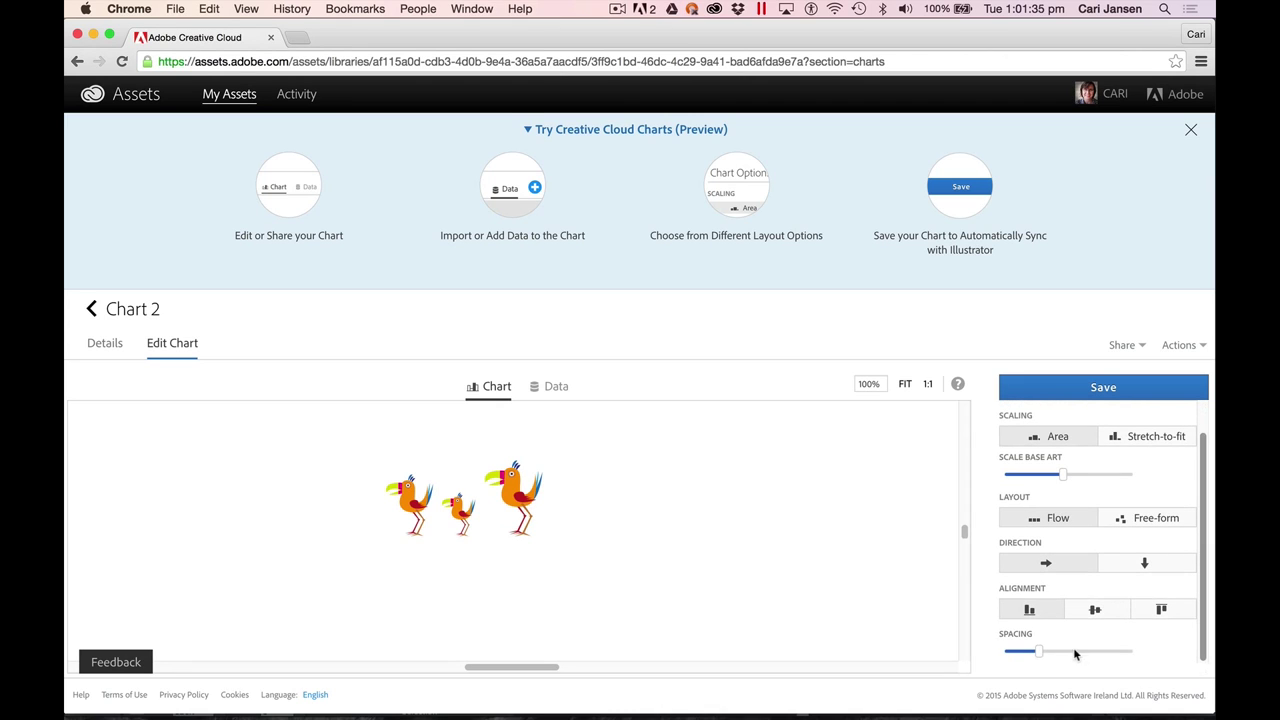
{"action": "left_click_drag", "start_coordinate": [1042, 653], "coordinate": [1053, 653]}
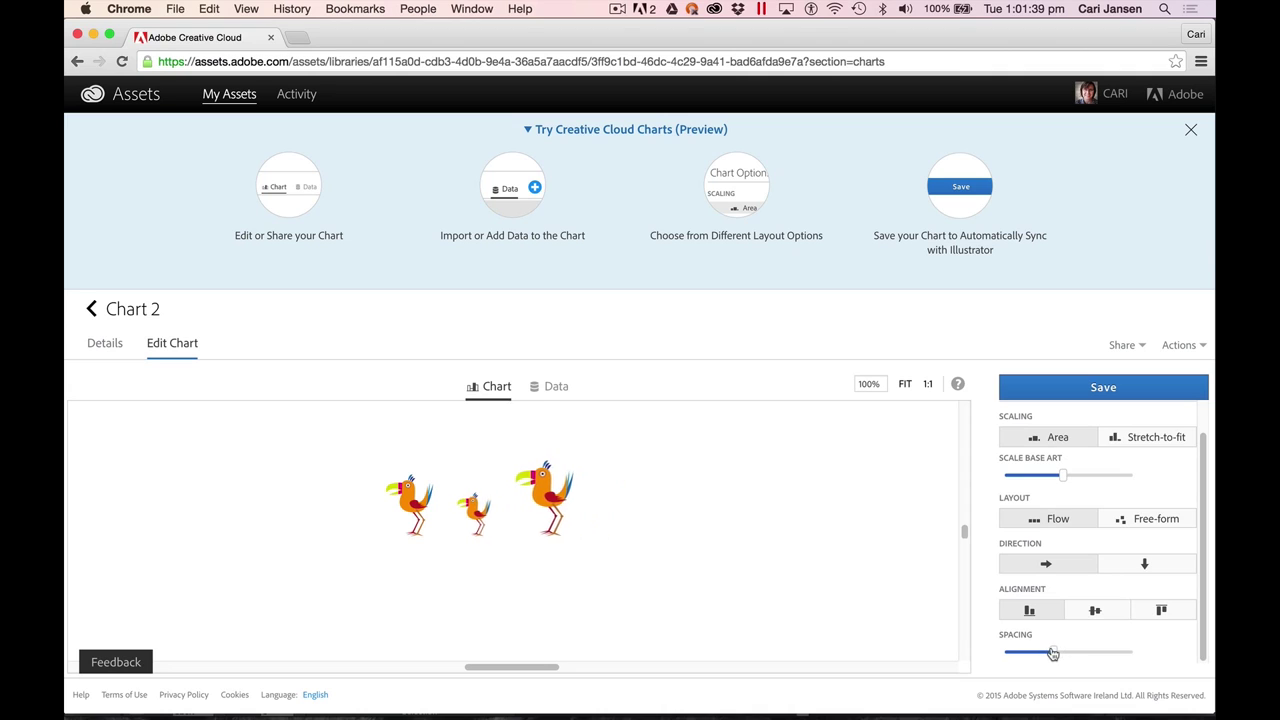
{"action": "scroll", "coordinate": [1205, 430], "scroll_direction": "up", "scroll_amount": 2}
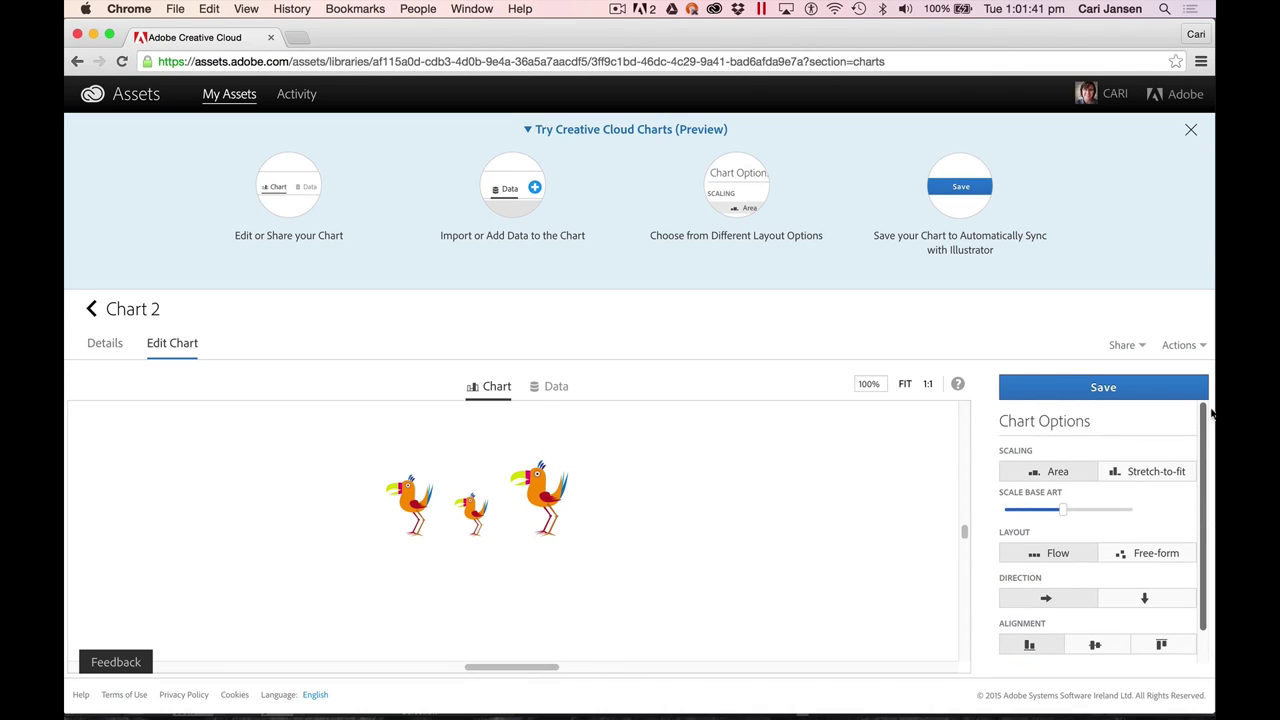
{"action": "left_click", "coordinate": [1138, 557]}
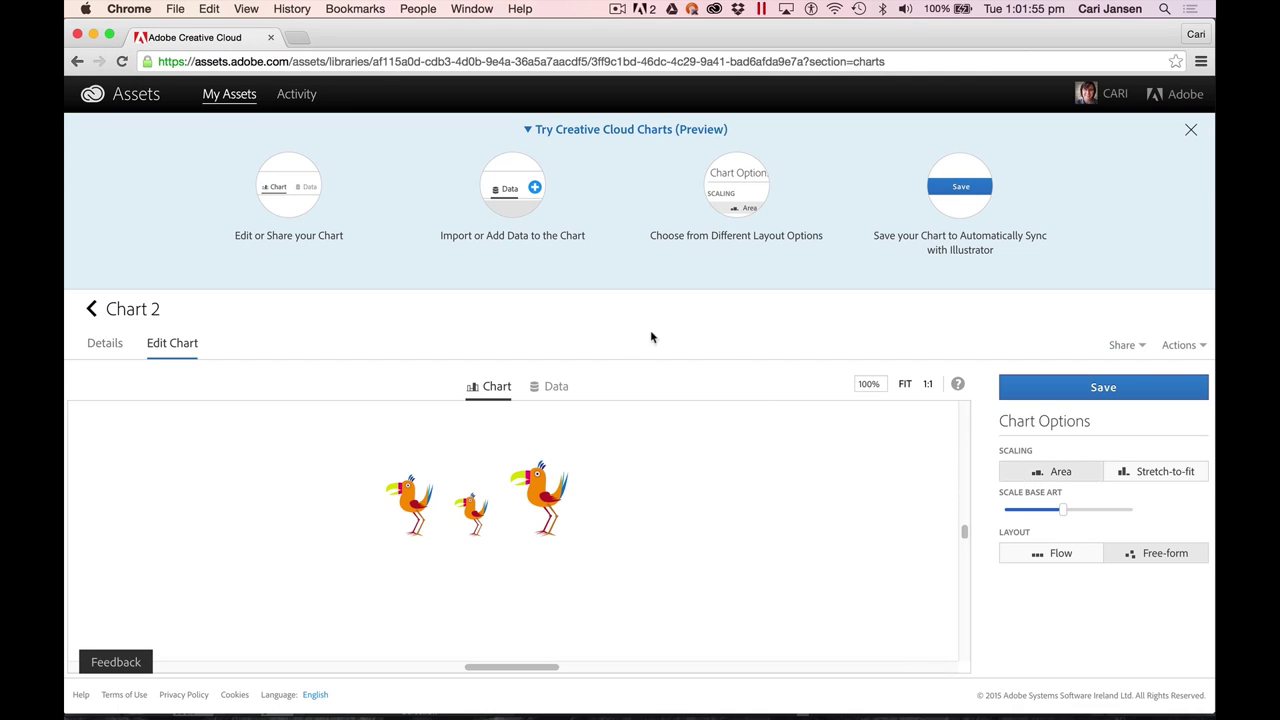
Open Chart 2's data and change cell A1 to 4 and A2 to 7
{"action": "left_click", "coordinate": [555, 390]}
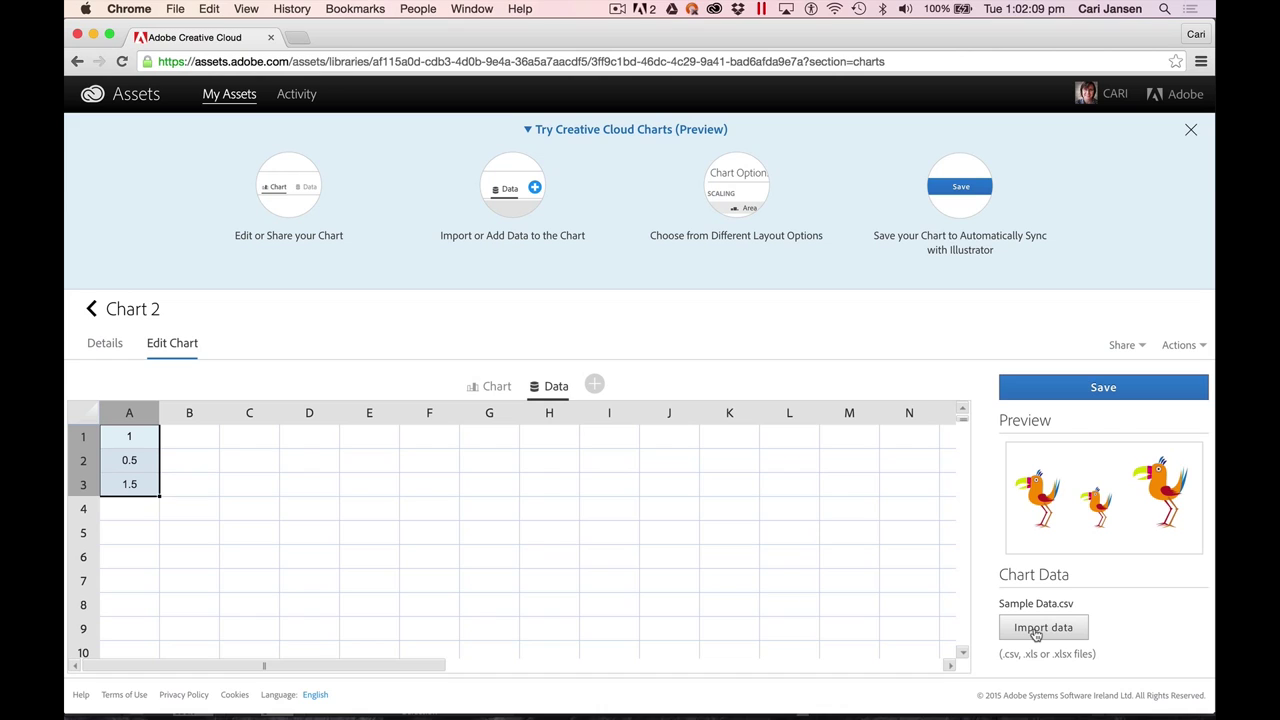
{"action": "left_click", "coordinate": [131, 440]}
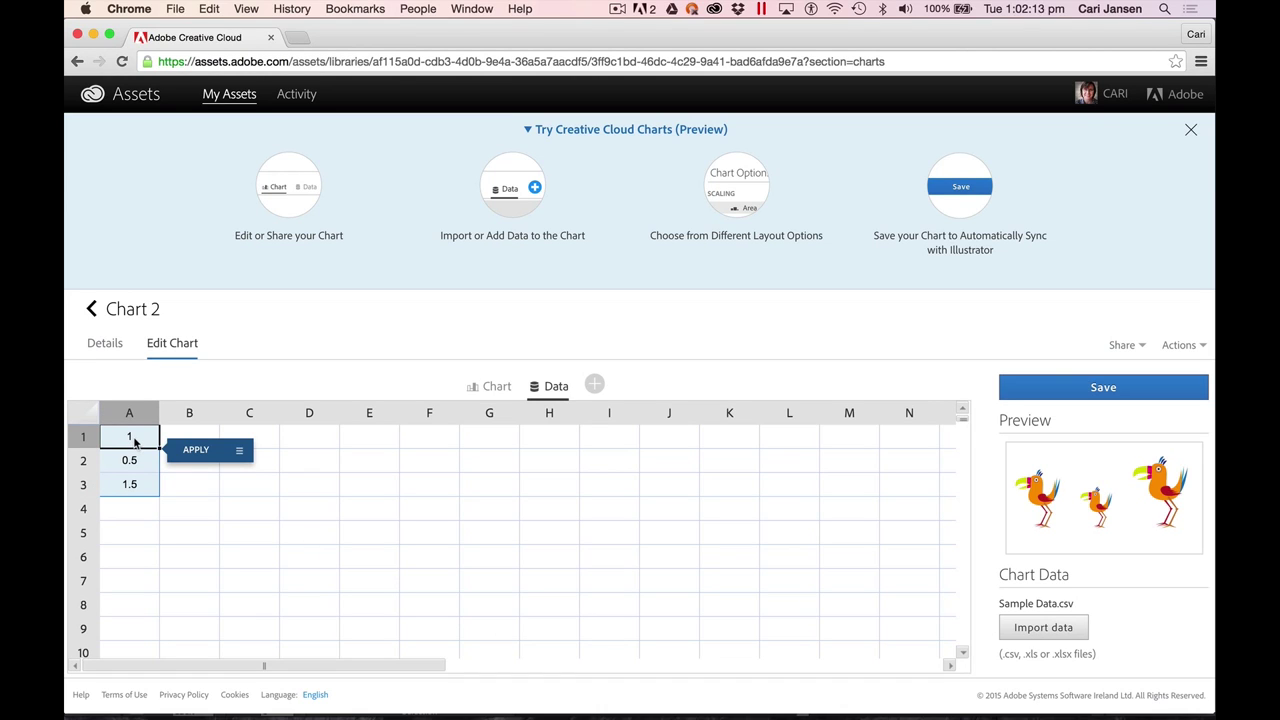
{"action": "double_click", "coordinate": [122, 437]}
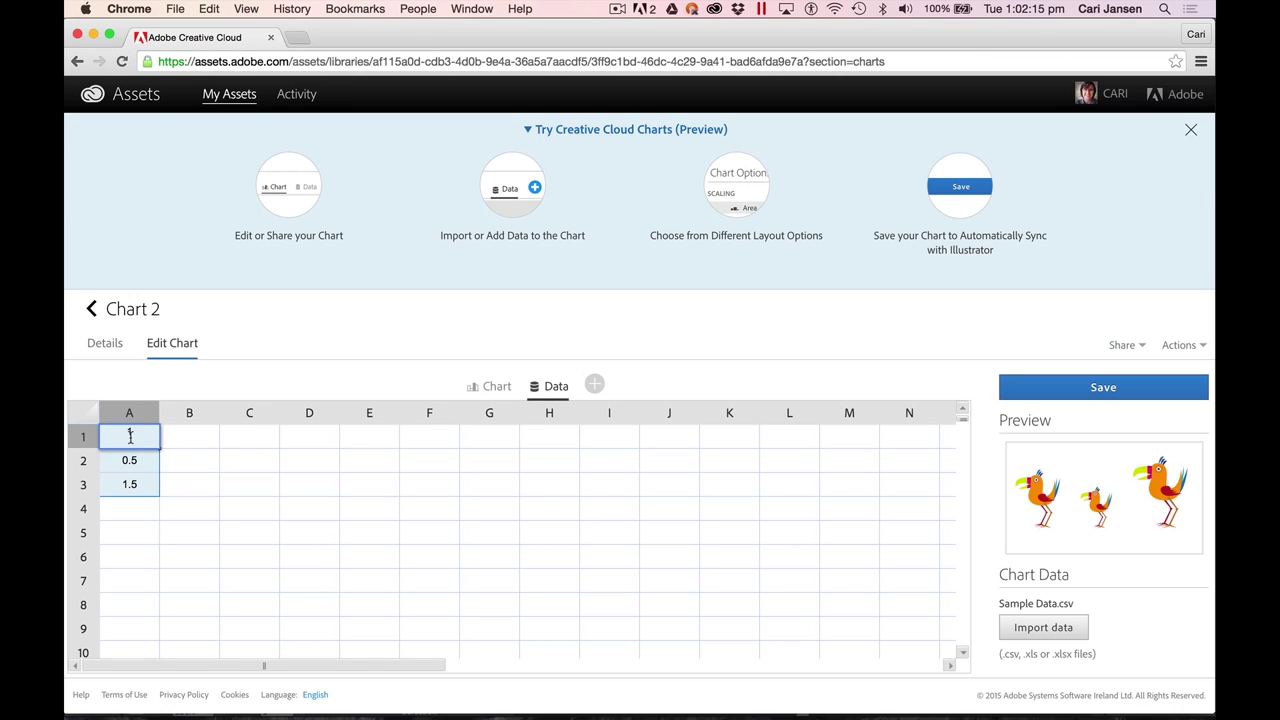
{"action": "type", "text": "4"}
{"action": "left_click", "coordinate": [128, 461]}
{"action": "double_click", "coordinate": [112, 457]}
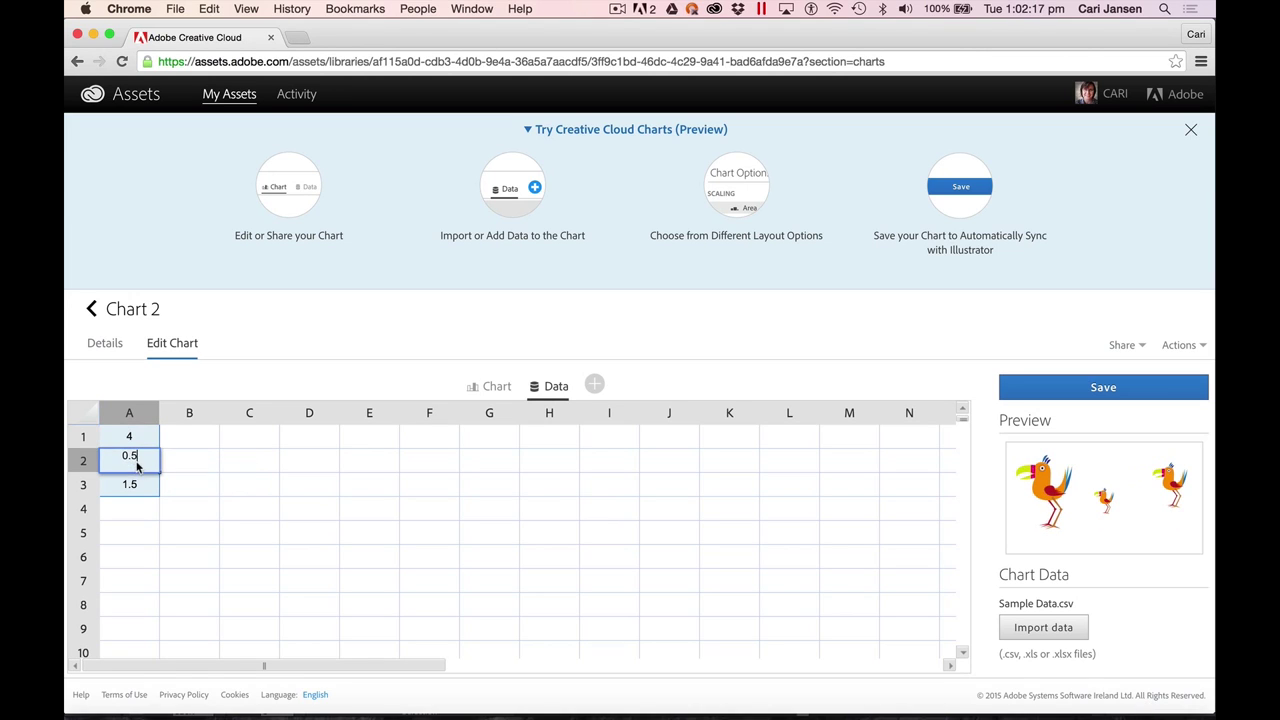
{"action": "type", "text": "7"}
Set A3 to 8 and A4 to 3, then apply range A1:A4 to the chart
{"action": "left_click", "coordinate": [130, 485]}
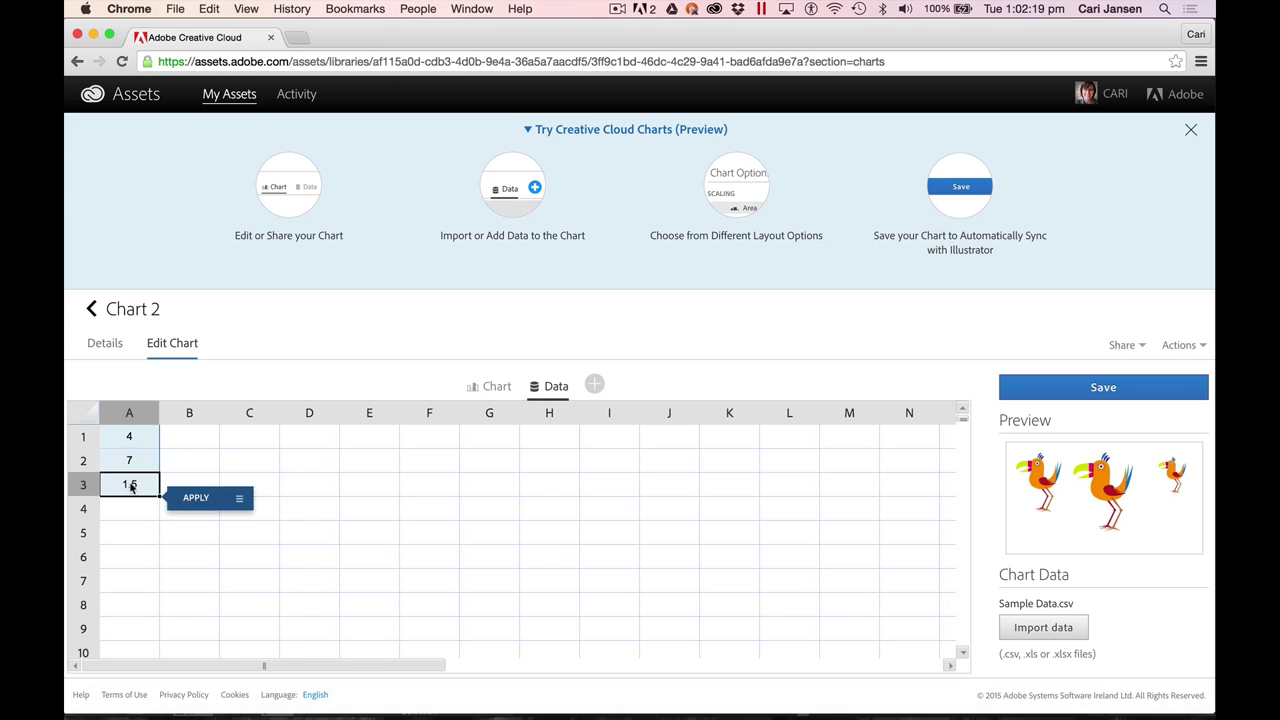
{"action": "double_click", "coordinate": [134, 483]}
{"action": "left_click_drag", "start_coordinate": [135, 483], "coordinate": [108, 480]}
{"action": "type", "text": "8"}
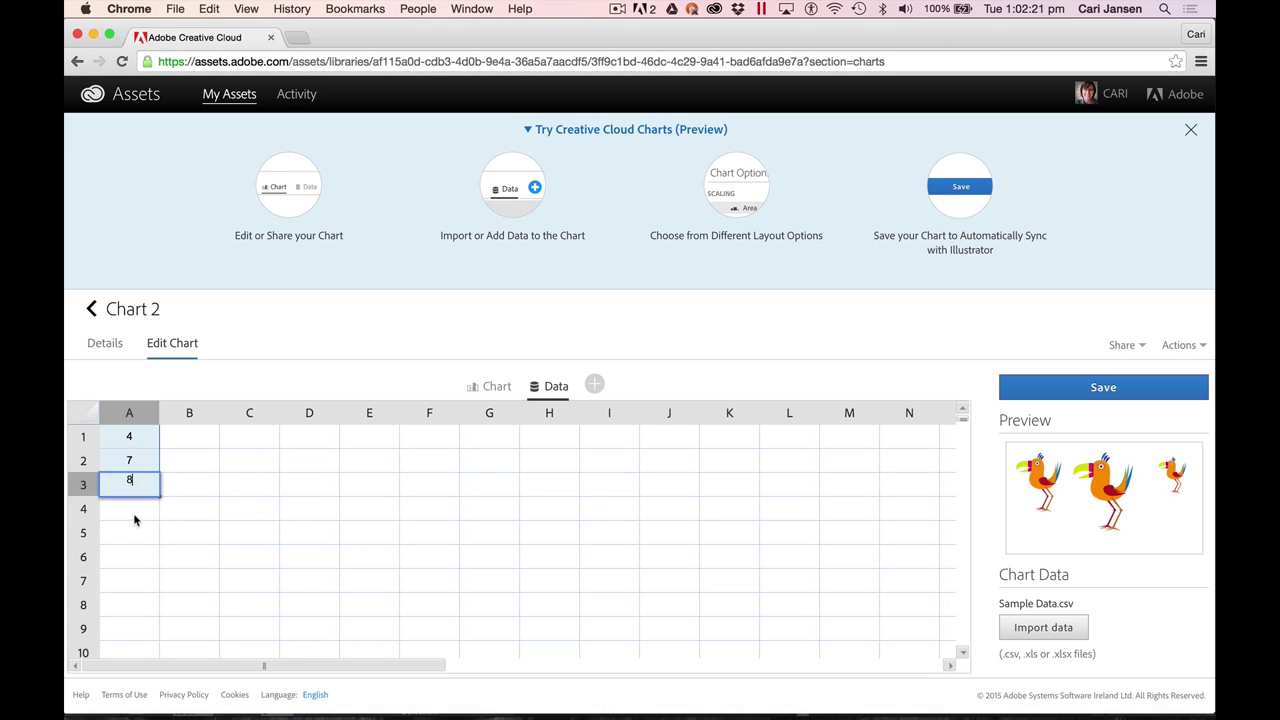
{"action": "left_click", "coordinate": [132, 514]}
{"action": "type", "text": "3"}
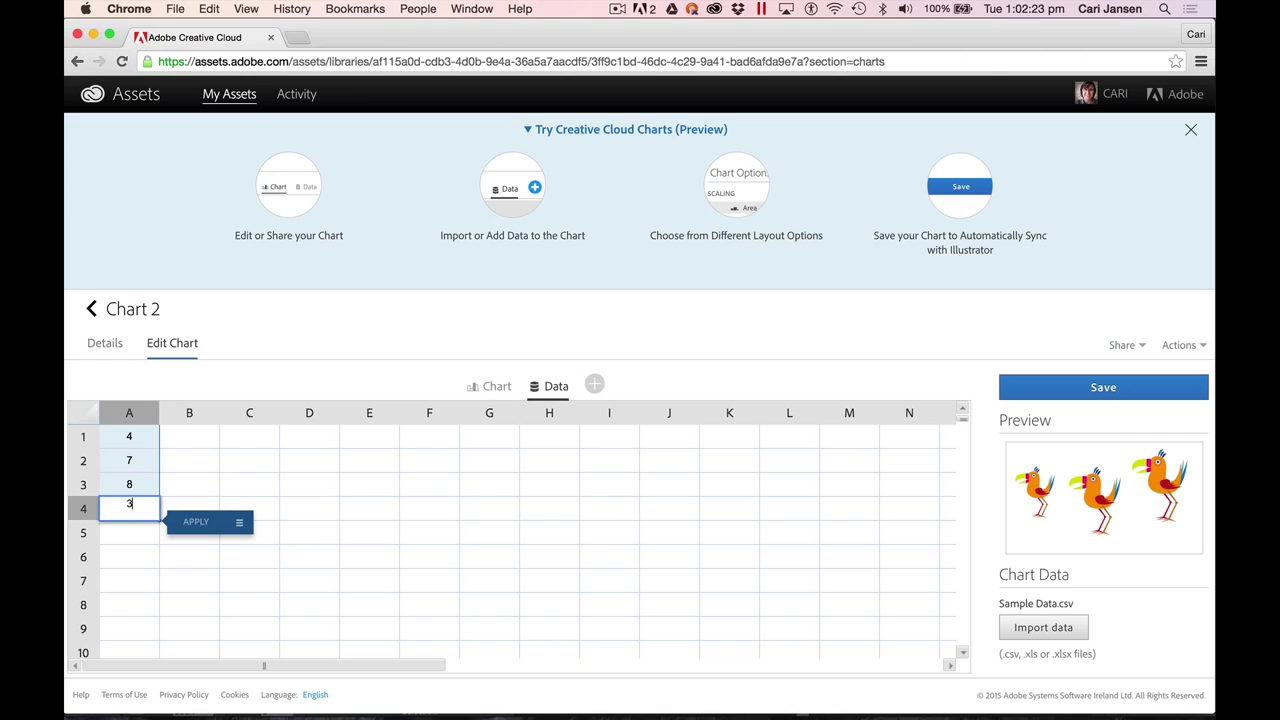
{"action": "left_click", "coordinate": [191, 486]}
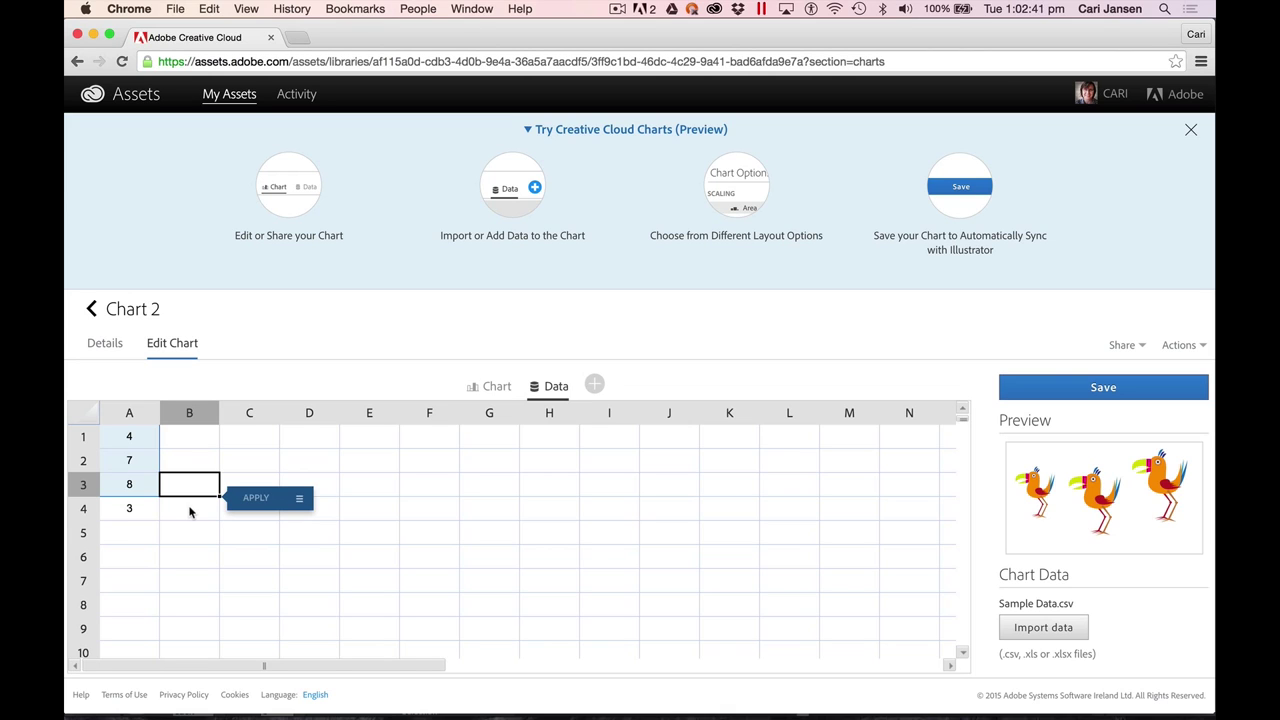
{"action": "left_click_drag", "start_coordinate": [118, 440], "coordinate": [141, 520]}
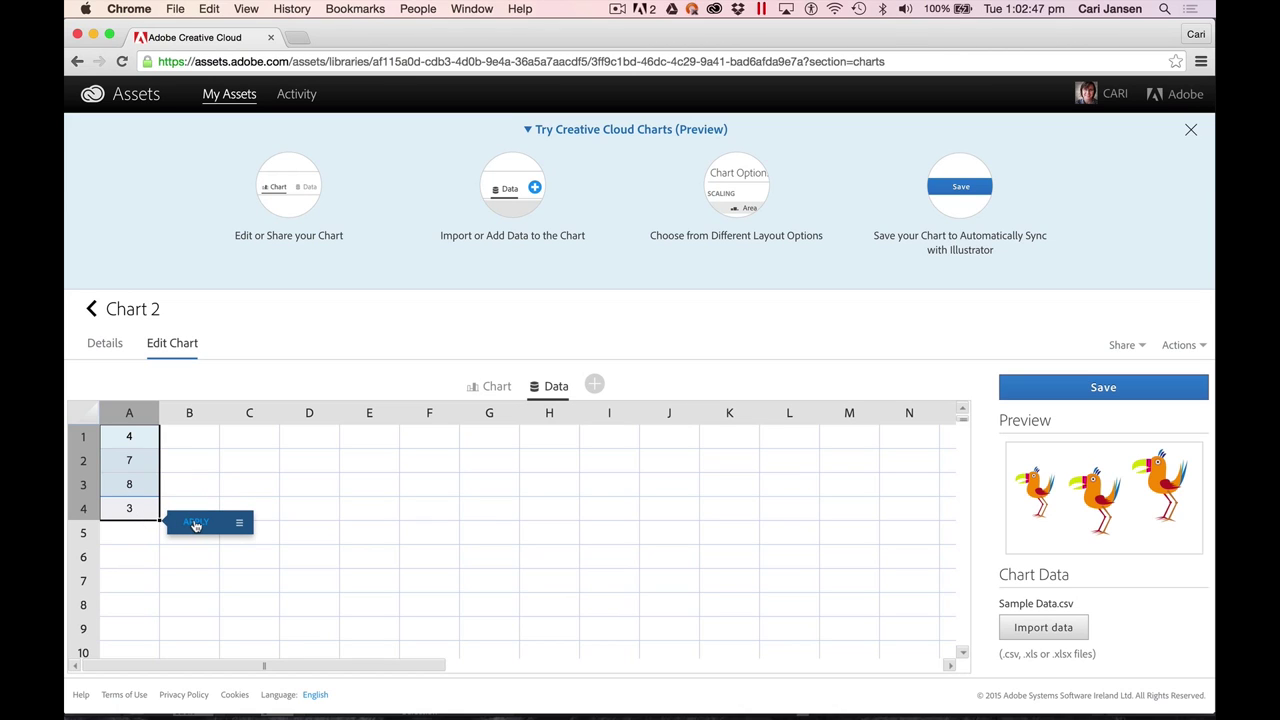
{"action": "left_click", "coordinate": [196, 524]}
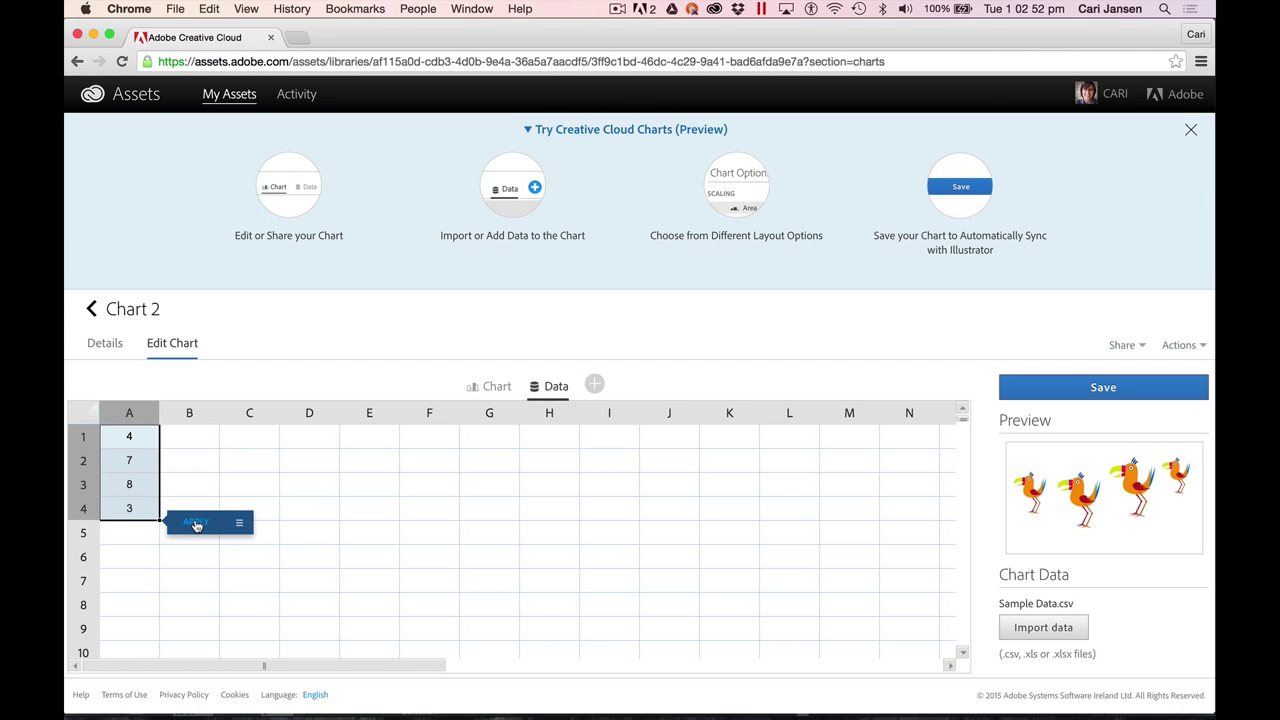
Switch to Chart 2's Details view and save the edits to the library
{"action": "left_click", "coordinate": [97, 345]}
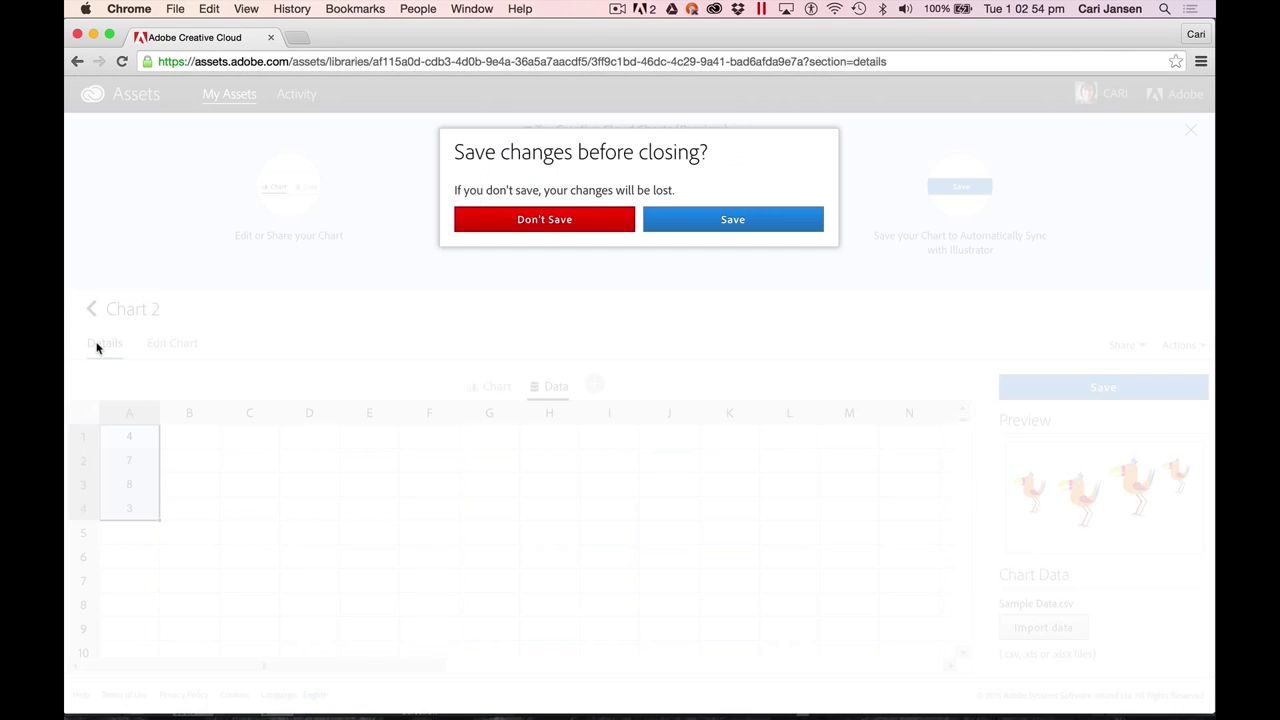
{"action": "left_click", "coordinate": [737, 221]}
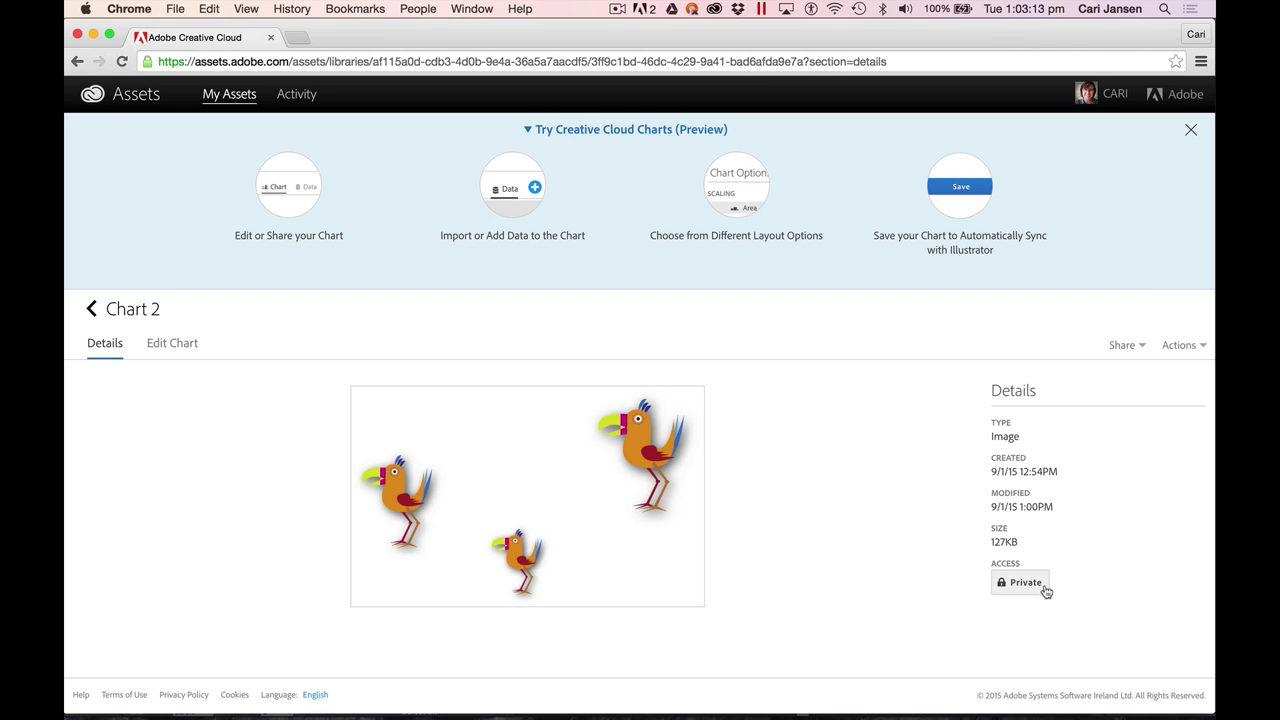
Back in Illustrator, deselect so the linked chart updates to four birds, and close Libraries
{"action": "key", "text": "super+Tab"}
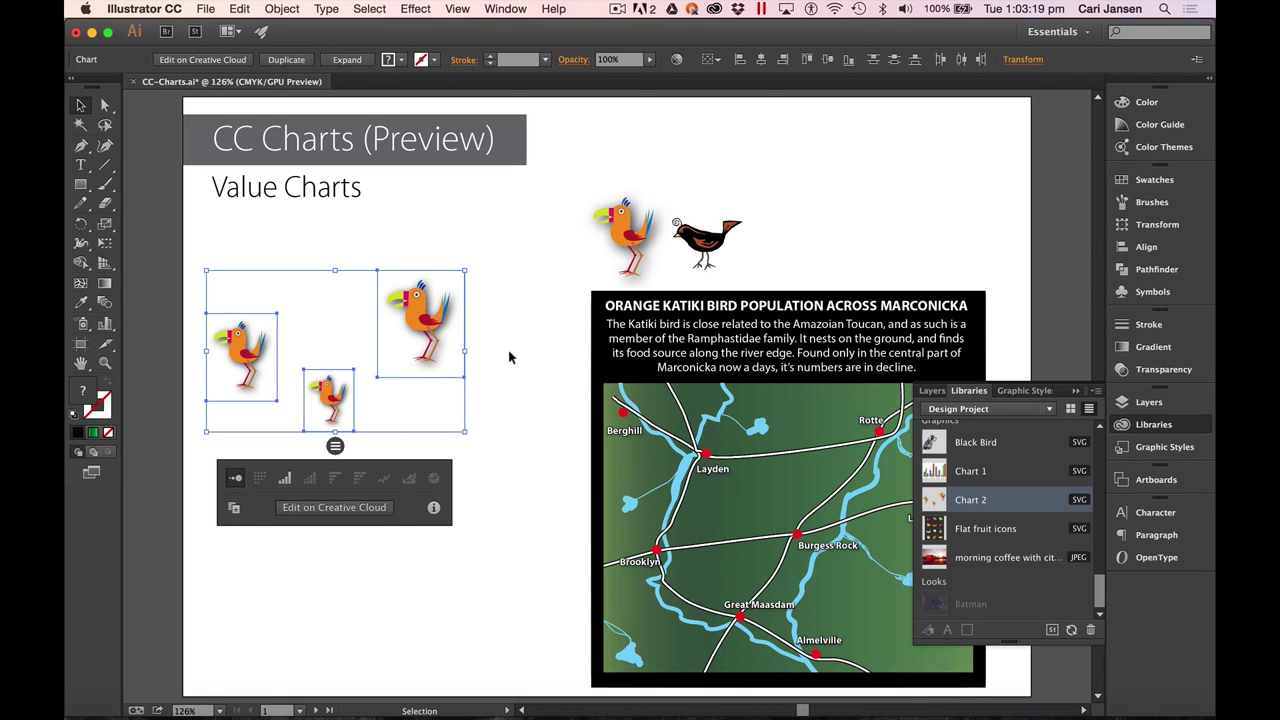
{"action": "left_click", "coordinate": [508, 357]}
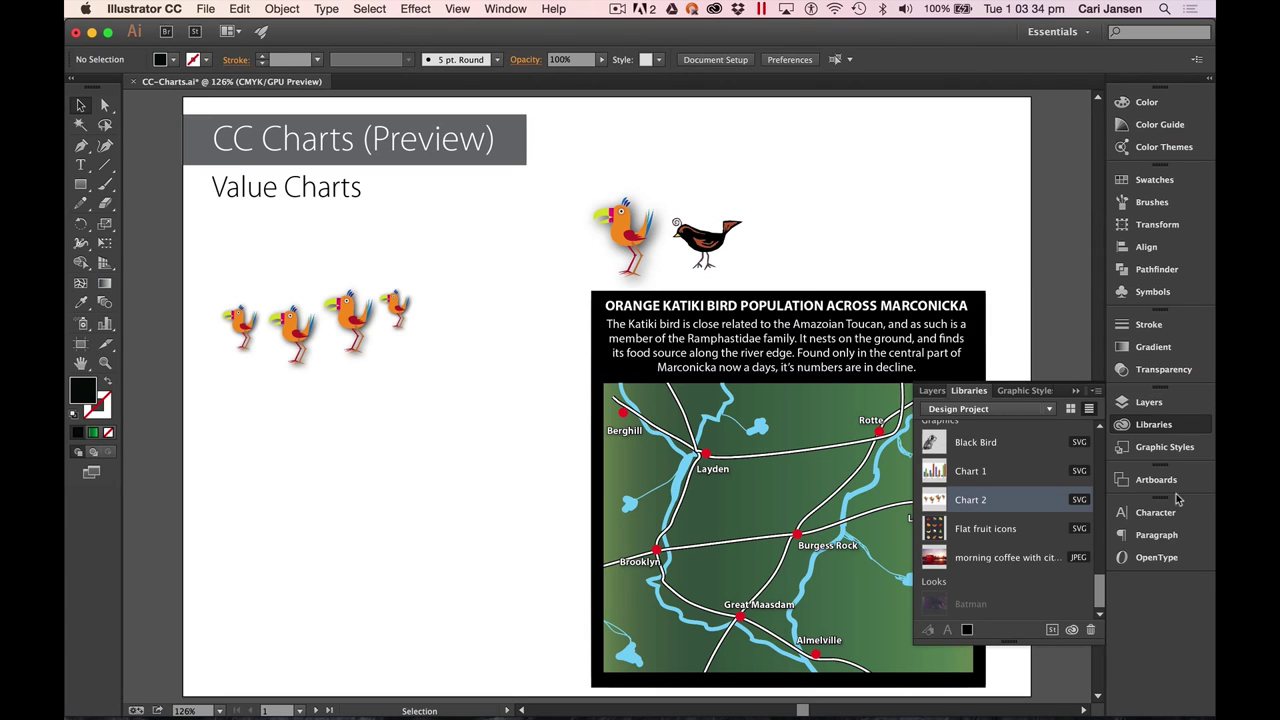
{"action": "left_click", "coordinate": [1206, 425]}
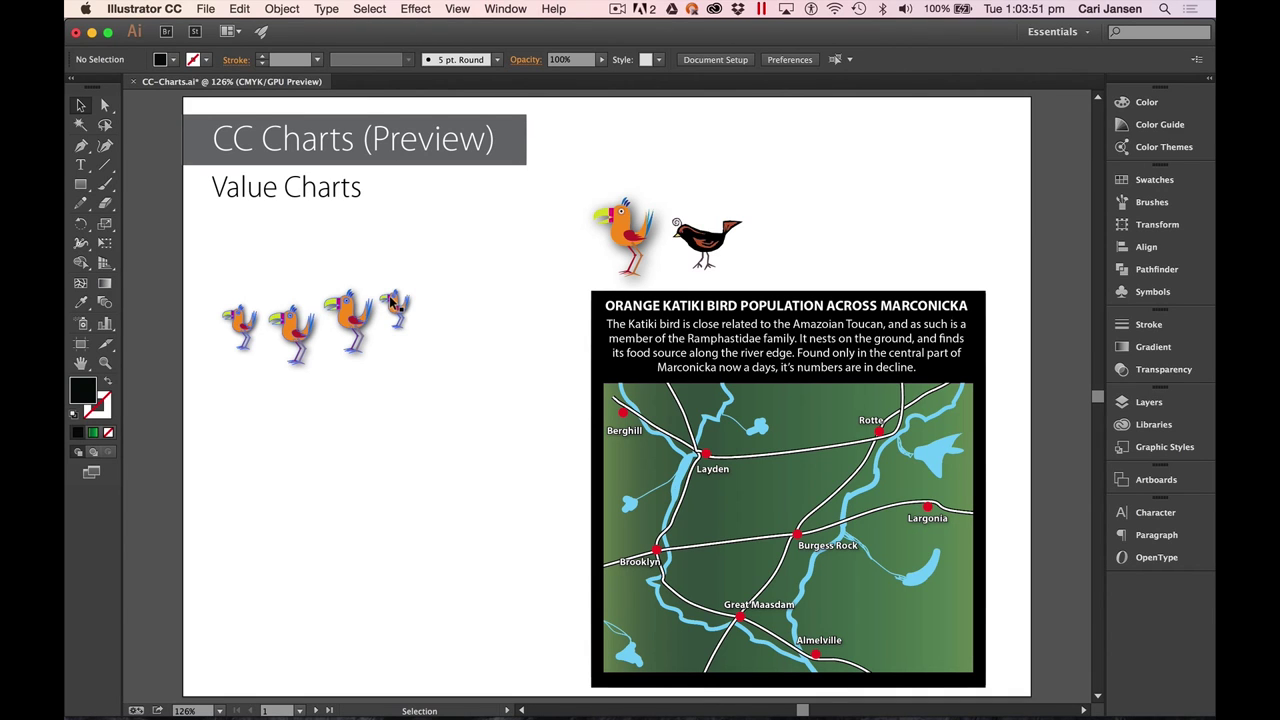
Move the four chart birds onto Almelville, Largonia, Brooklyn and Berghill on the map
{"action": "double_click", "coordinate": [395, 302]}
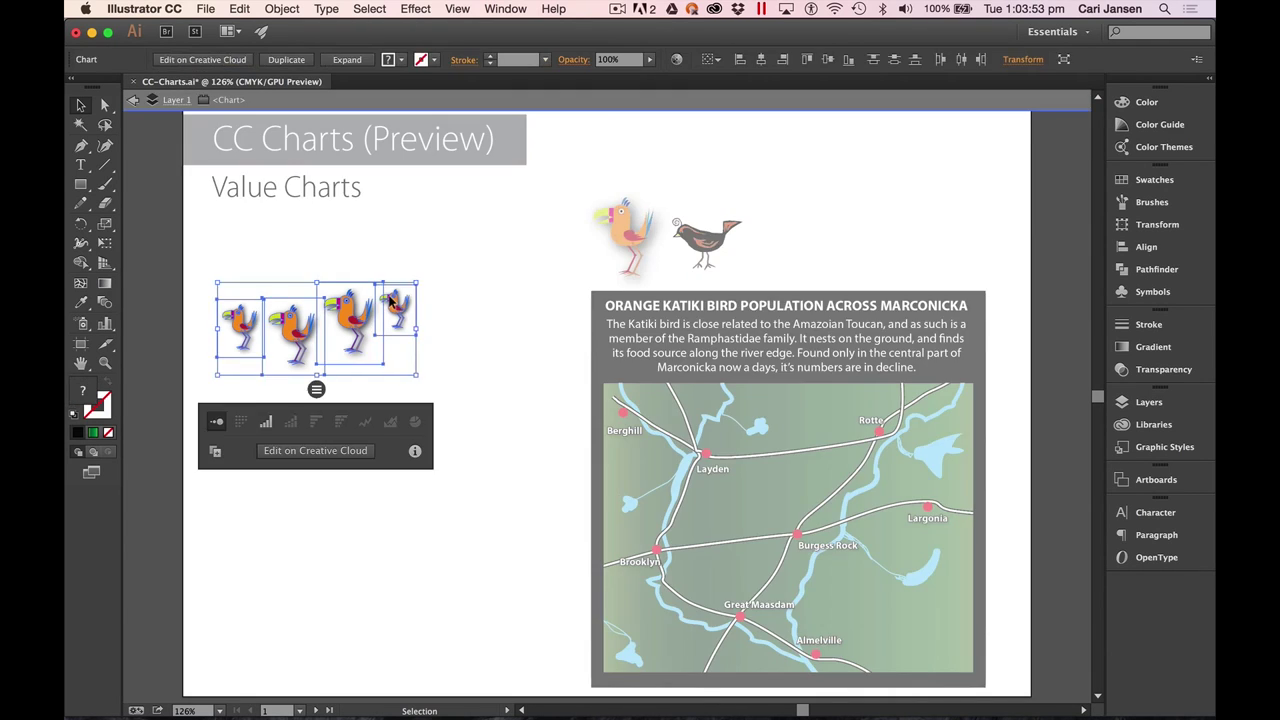
{"action": "left_click_drag", "start_coordinate": [397, 300], "coordinate": [853, 625]}
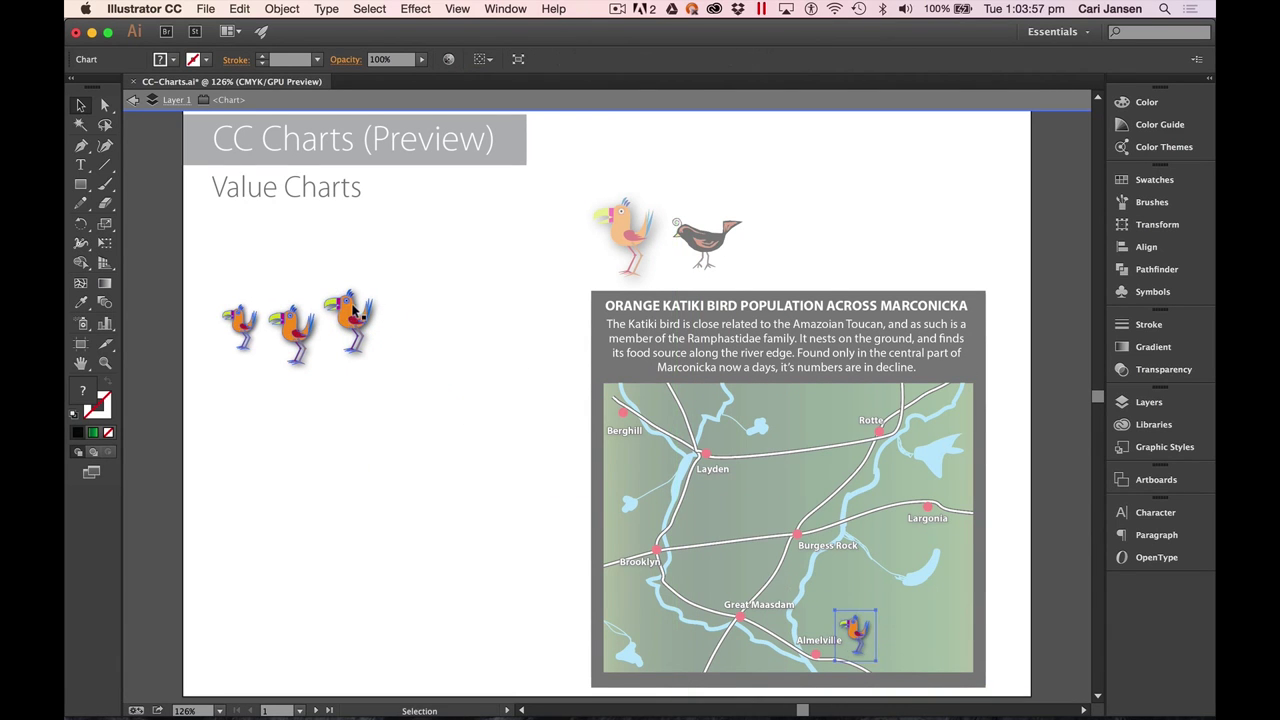
{"action": "mouse_move", "coordinate": [340, 318]}
{"action": "left_mouse_down"}
{"action": "mouse_move", "coordinate": [918, 452]}
{"action": "mouse_move", "coordinate": [945, 480]}
{"action": "left_mouse_up"}
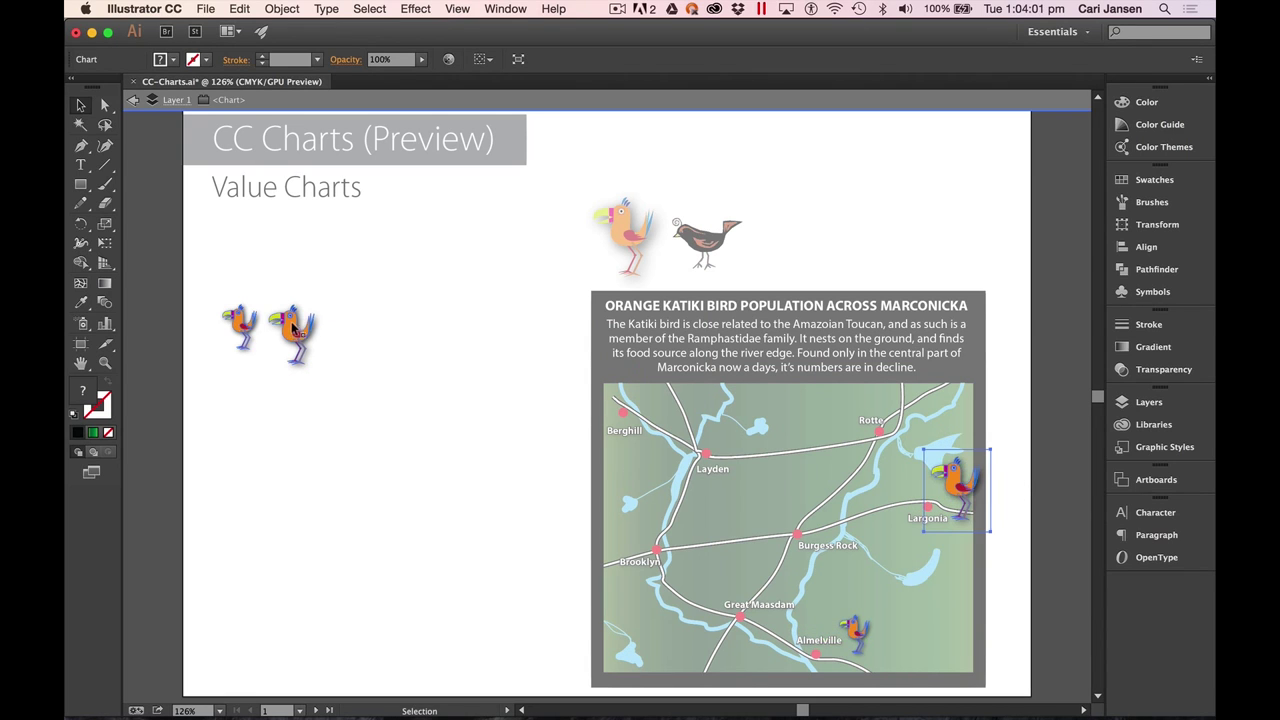
{"action": "mouse_move", "coordinate": [292, 330]}
{"action": "left_mouse_down"}
{"action": "mouse_move", "coordinate": [695, 540]}
{"action": "mouse_move", "coordinate": [676, 532]}
{"action": "left_mouse_up"}
{"action": "left_click_drag", "start_coordinate": [237, 320], "coordinate": [648, 401]}
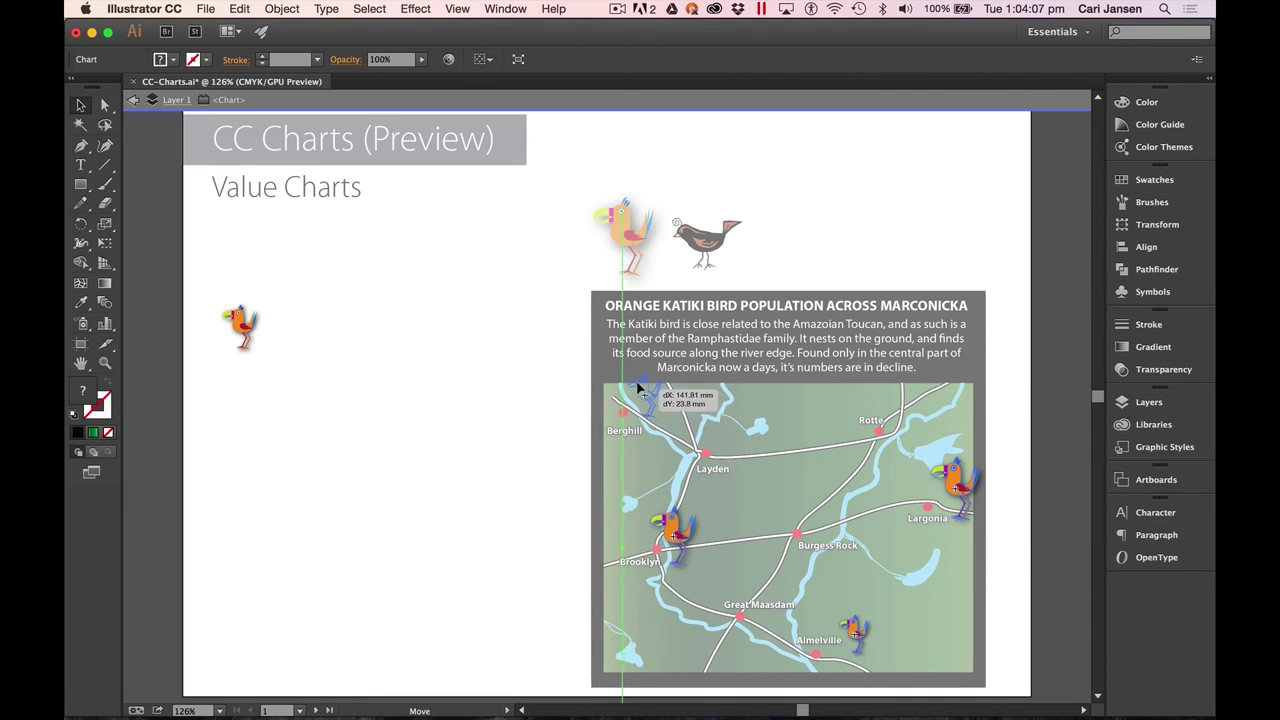
{"action": "left_click_drag", "start_coordinate": [648, 401], "coordinate": [634, 388]}
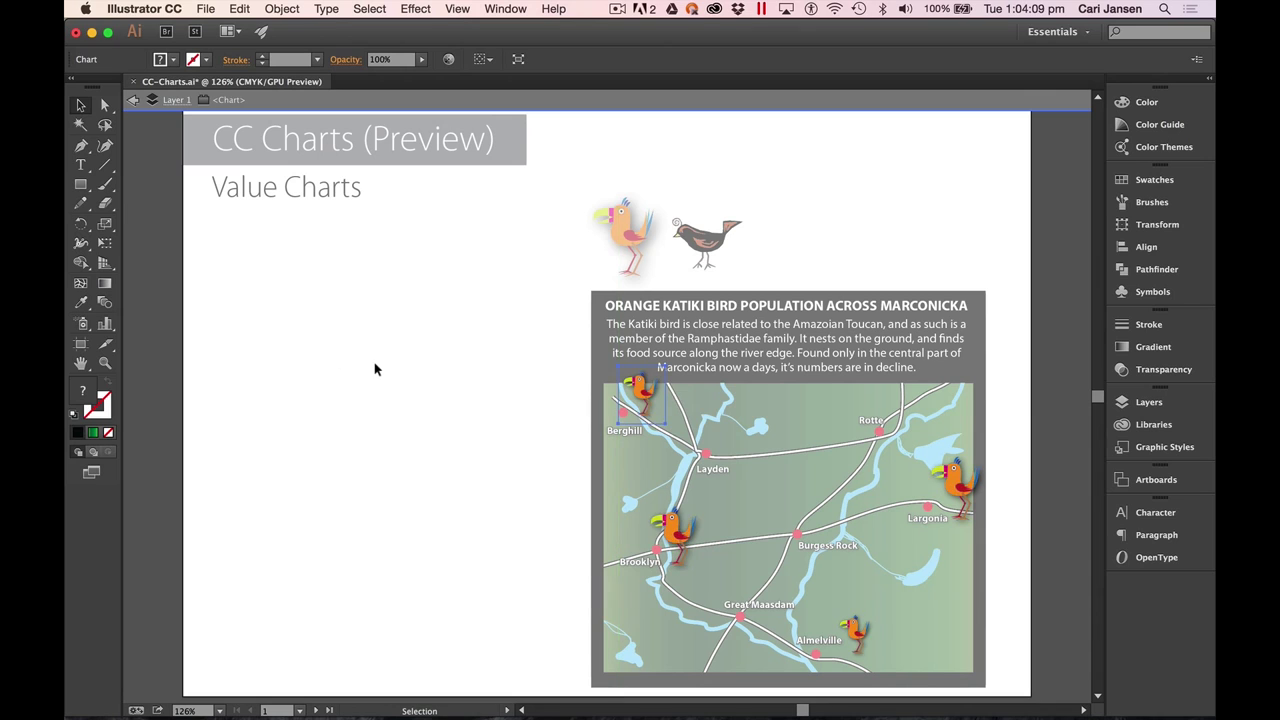
Exit isolation mode, deselect, and show the Symbols panel holding the orange bird symbol
{"action": "key", "text": "Escape"}
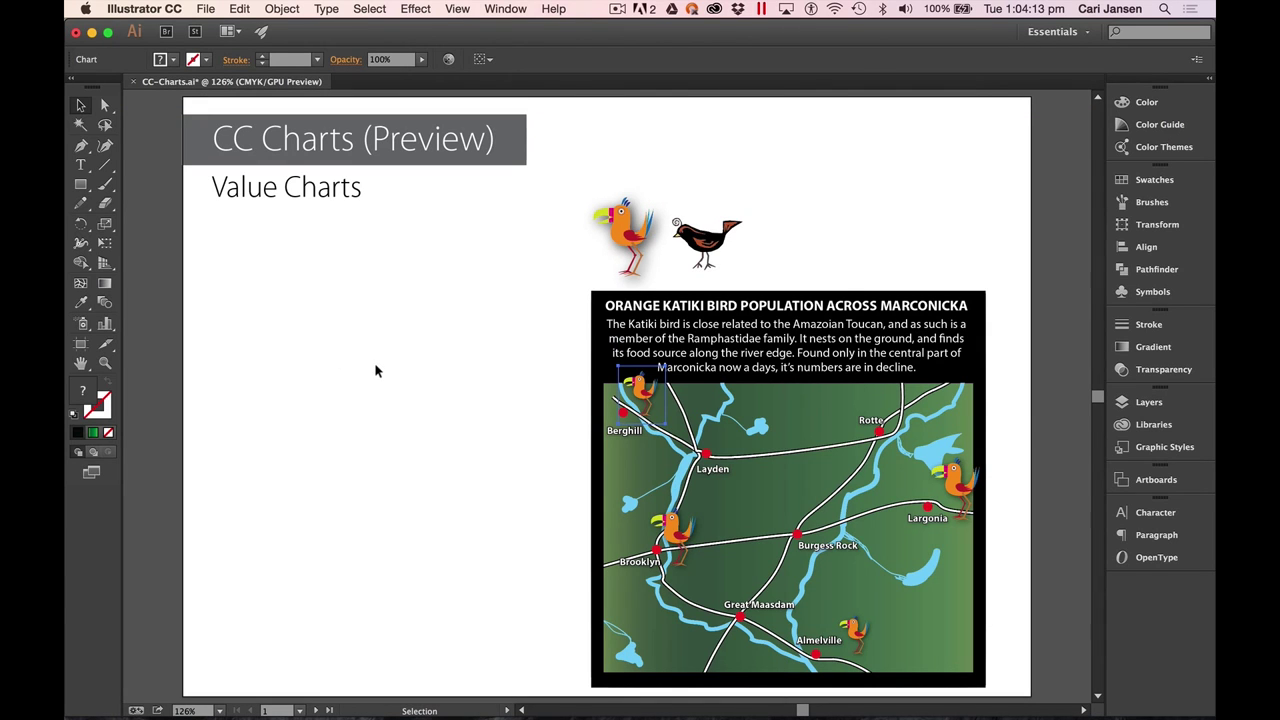
{"action": "left_click", "coordinate": [295, 358]}
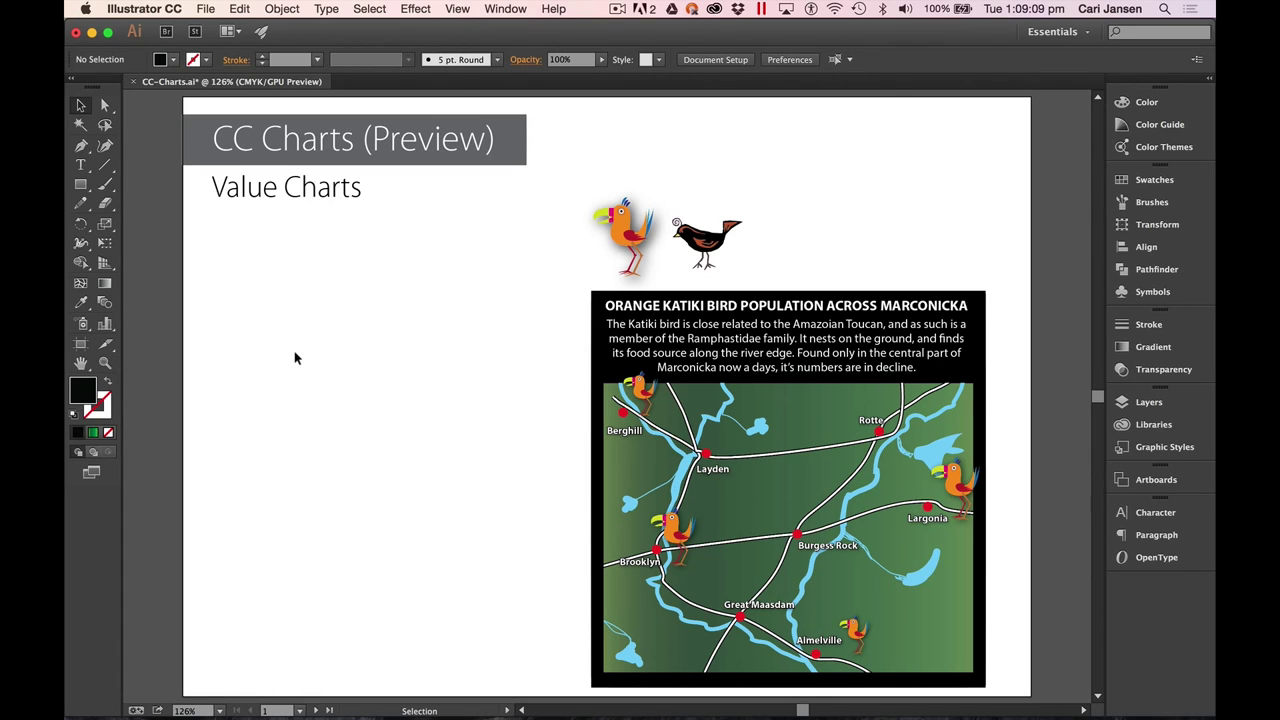
{"action": "left_click", "coordinate": [1127, 291]}
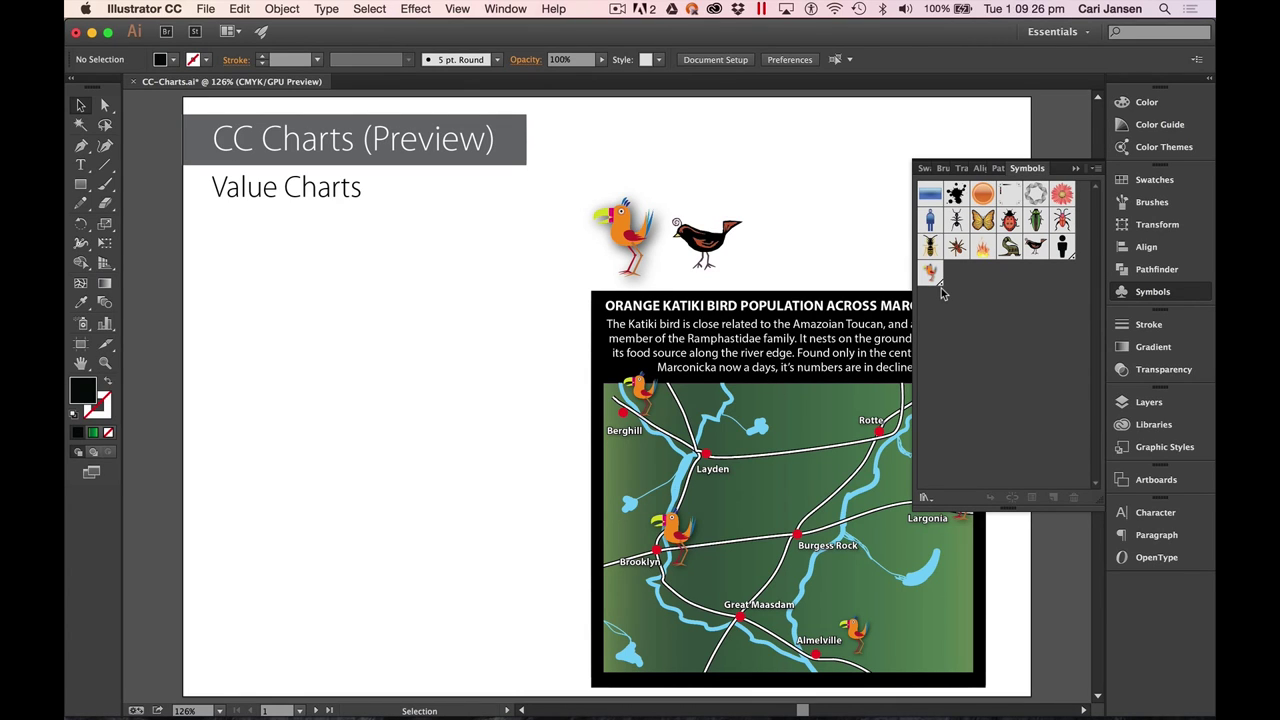
Inside the bird symbol, recolour the orange body shape a yellow-orange
{"action": "double_click", "coordinate": [932, 278]}
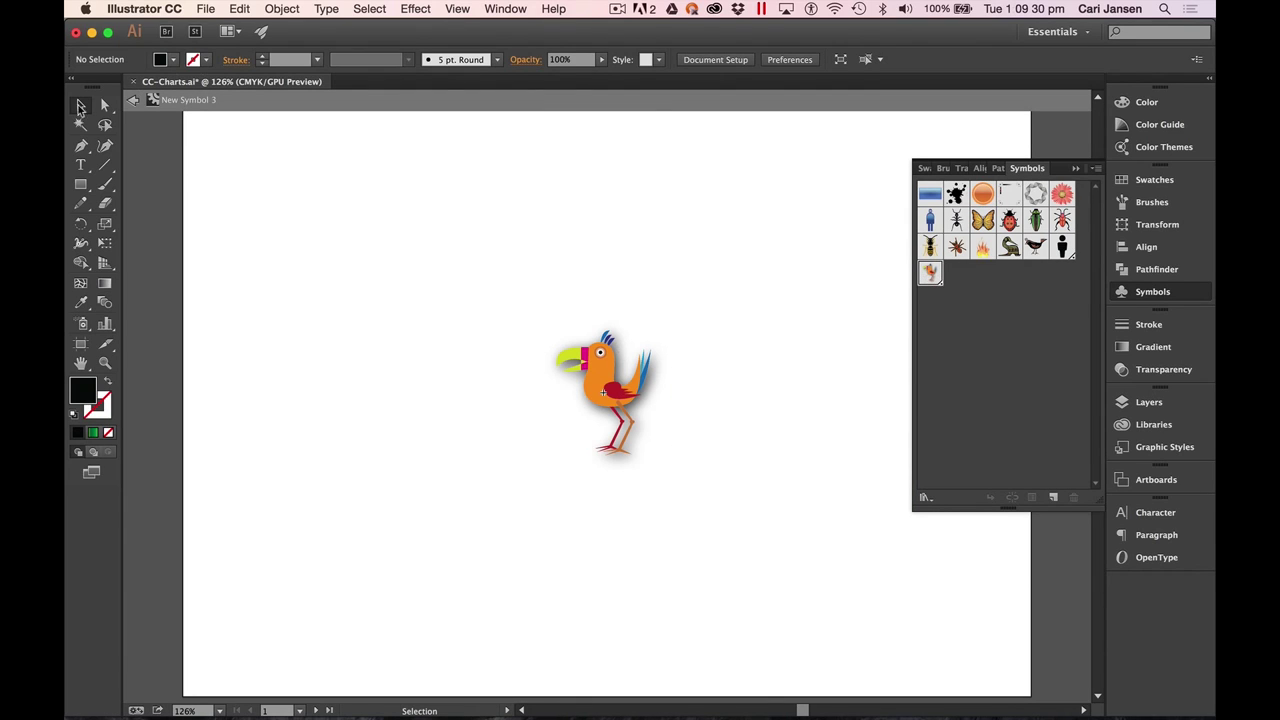
{"action": "left_click", "coordinate": [105, 105]}
{"action": "left_click", "coordinate": [608, 367]}
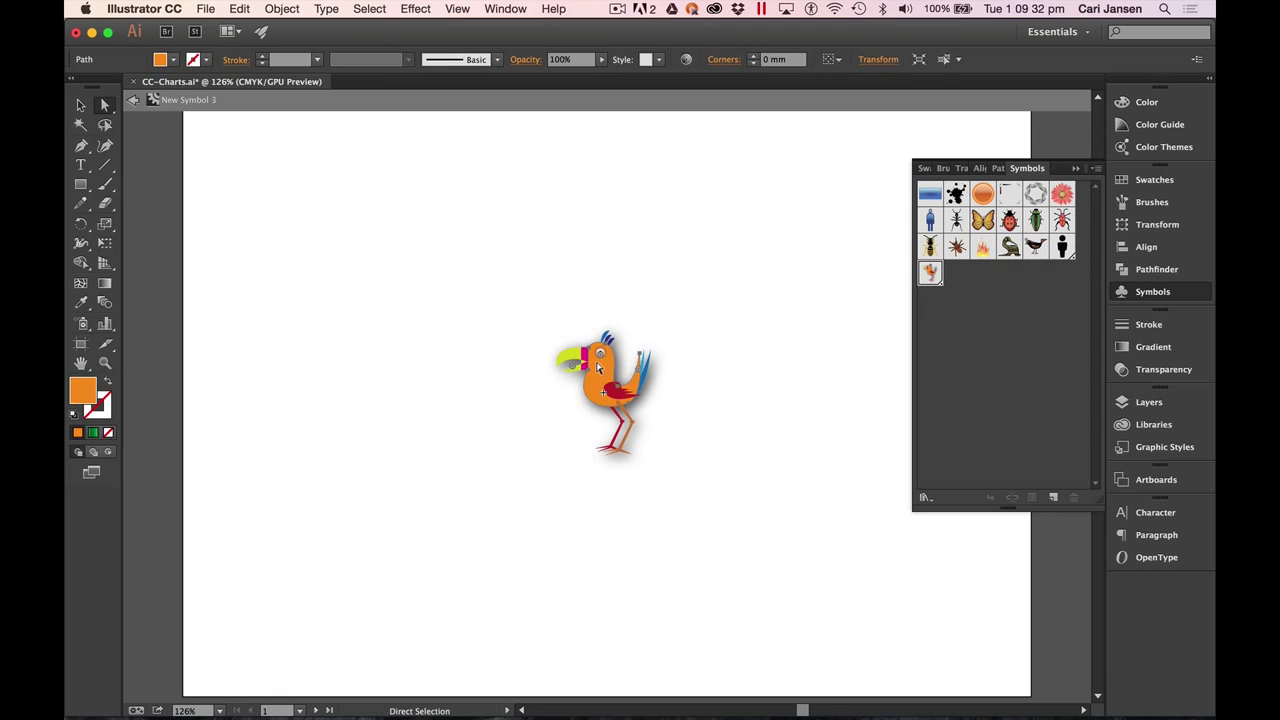
{"action": "double_click", "coordinate": [84, 392]}
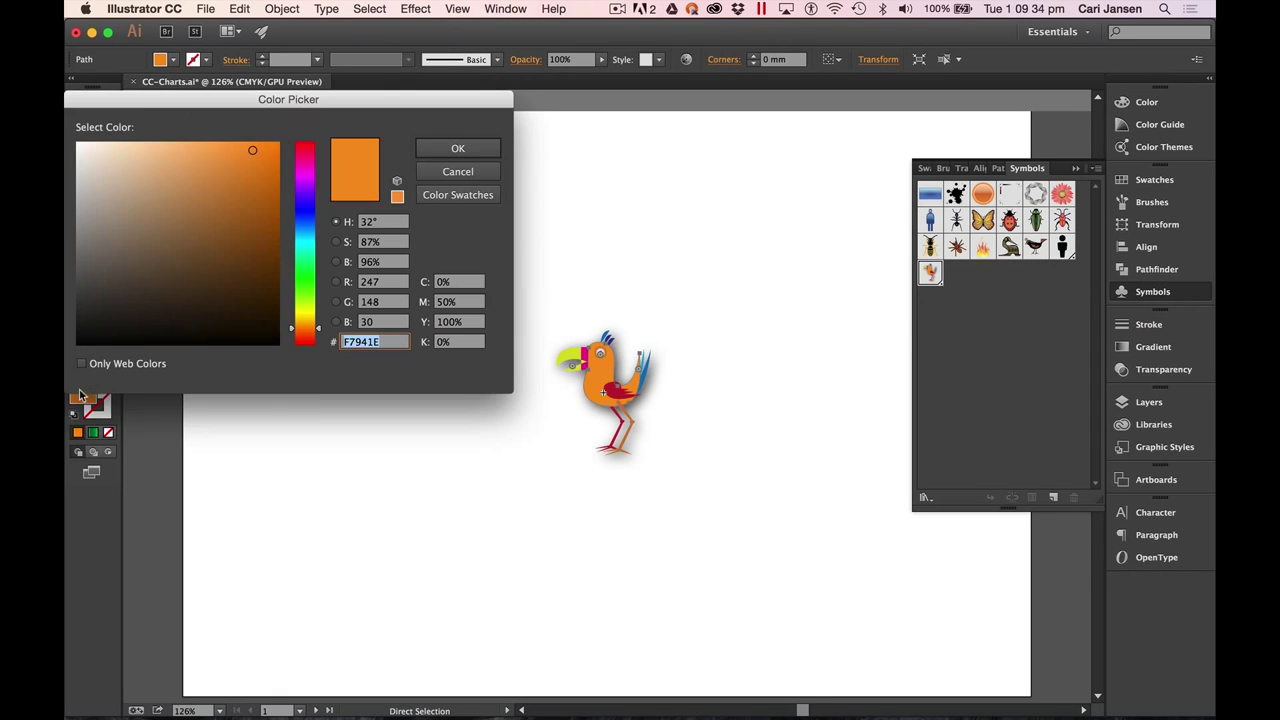
{"action": "left_click", "coordinate": [290, 326]}
{"action": "left_click_drag", "start_coordinate": [288, 326], "coordinate": [285, 322]}
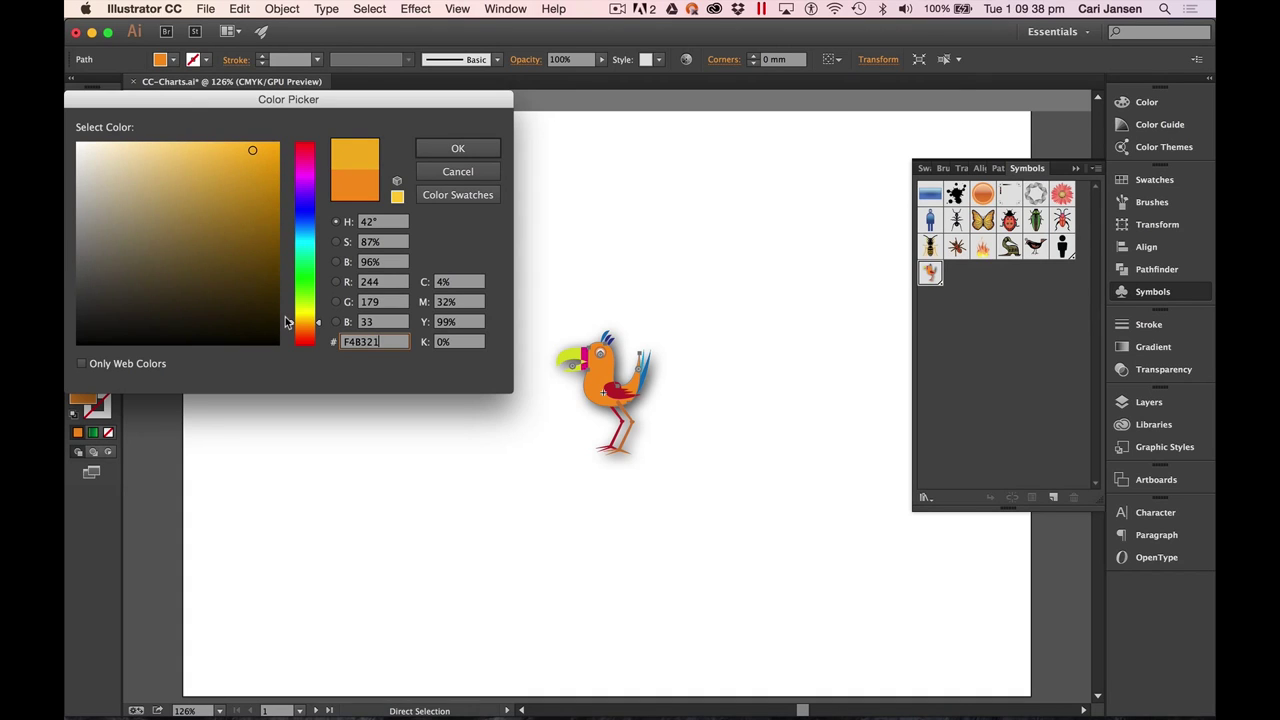
{"action": "left_click", "coordinate": [443, 149]}
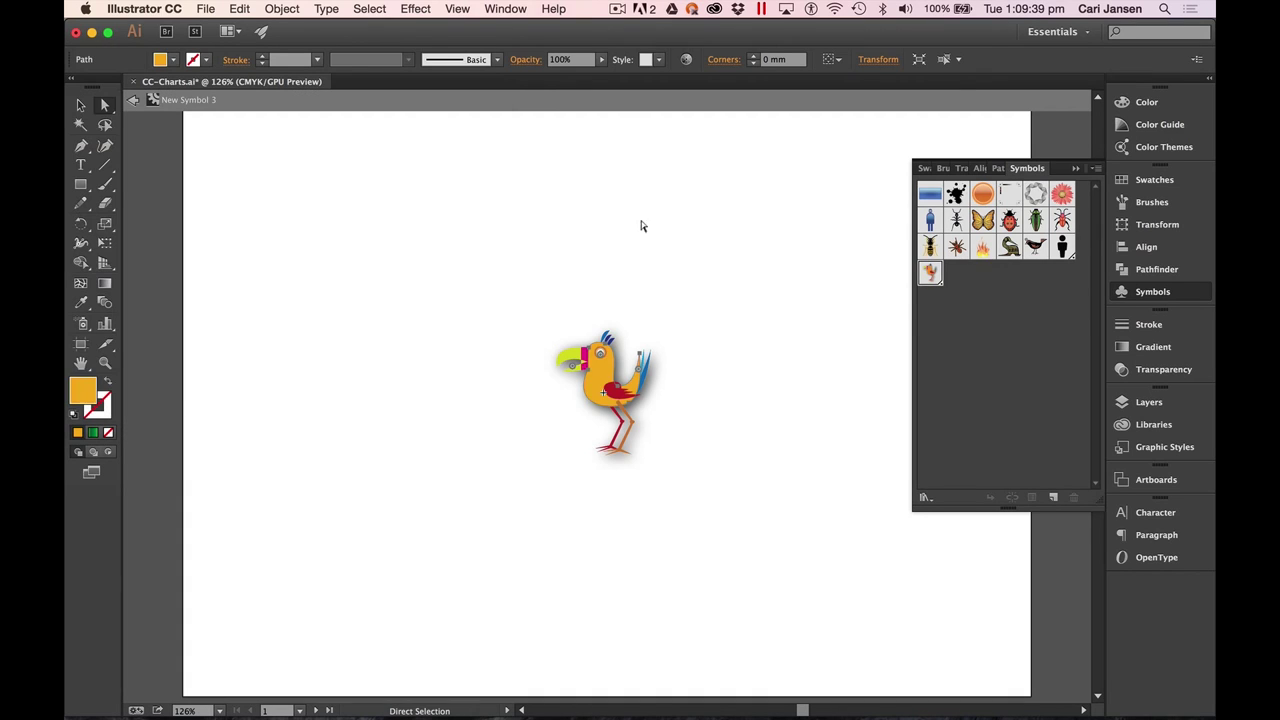
Make the beak a brighter, slightly greener yellow and exit symbol editing
{"action": "left_click", "coordinate": [570, 364]}
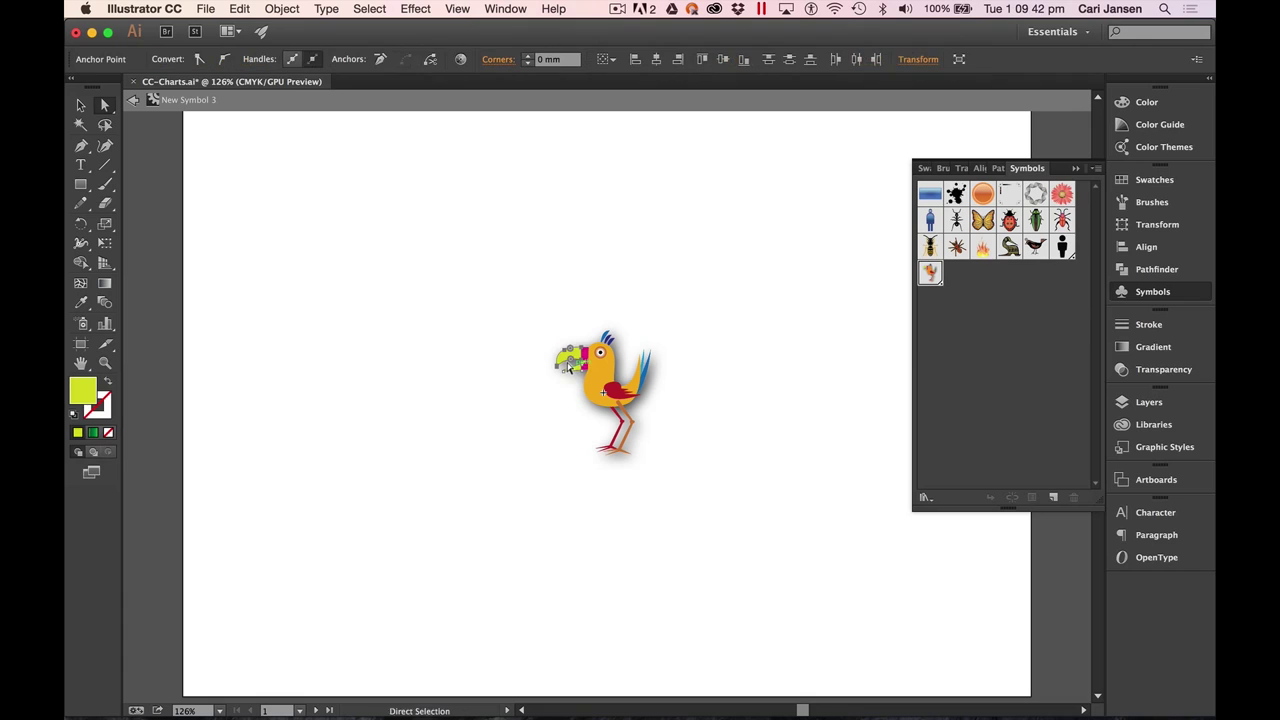
{"action": "double_click", "coordinate": [84, 392]}
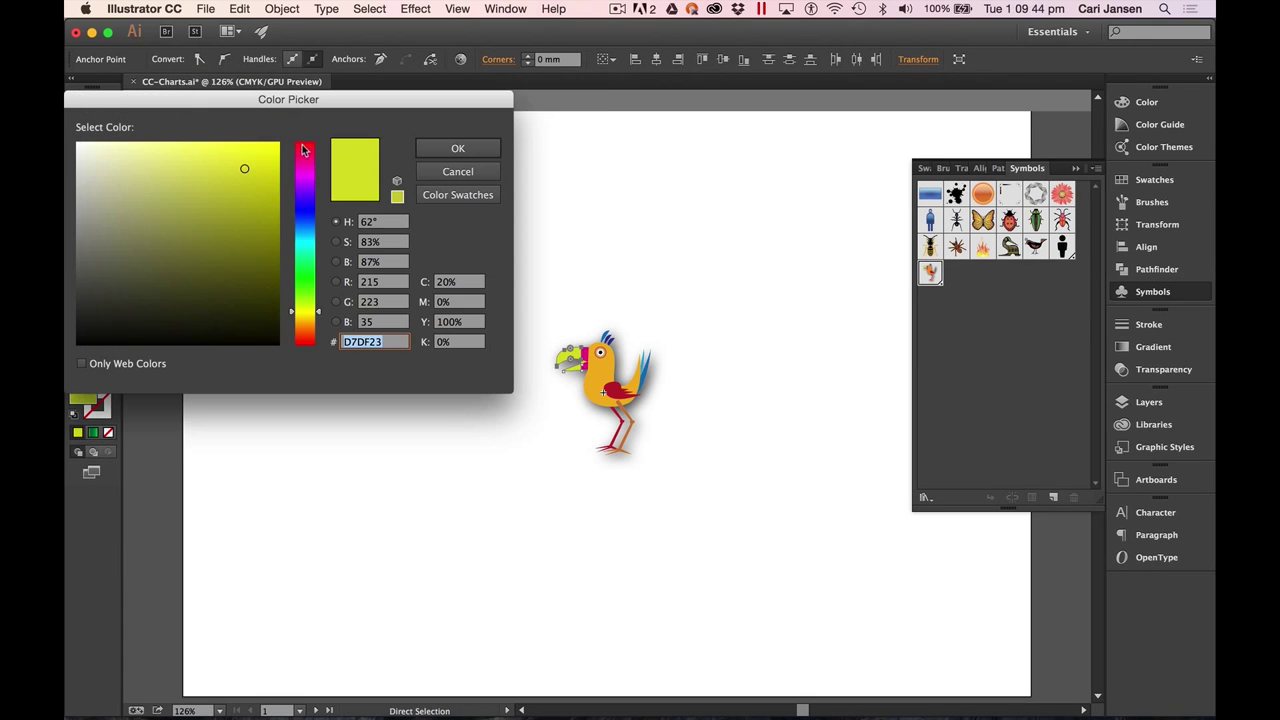
{"action": "left_click_drag", "start_coordinate": [245, 175], "coordinate": [250, 148]}
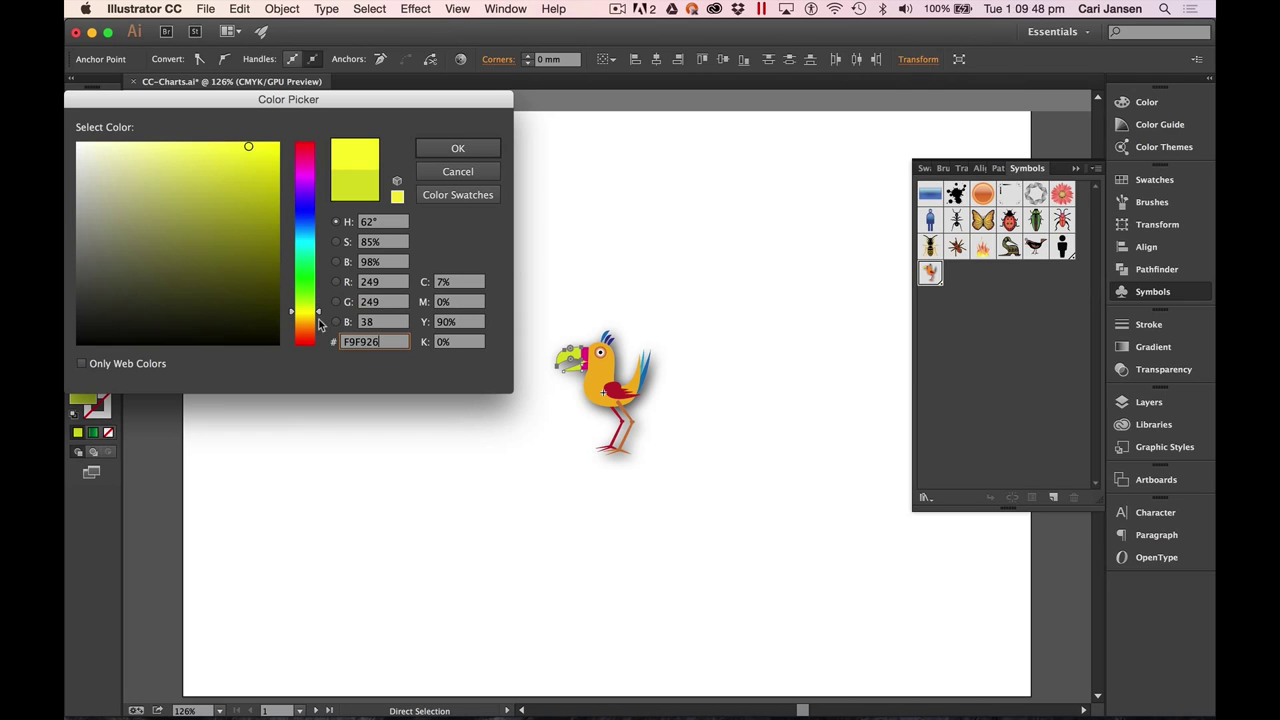
{"action": "left_click_drag", "start_coordinate": [320, 312], "coordinate": [320, 308]}
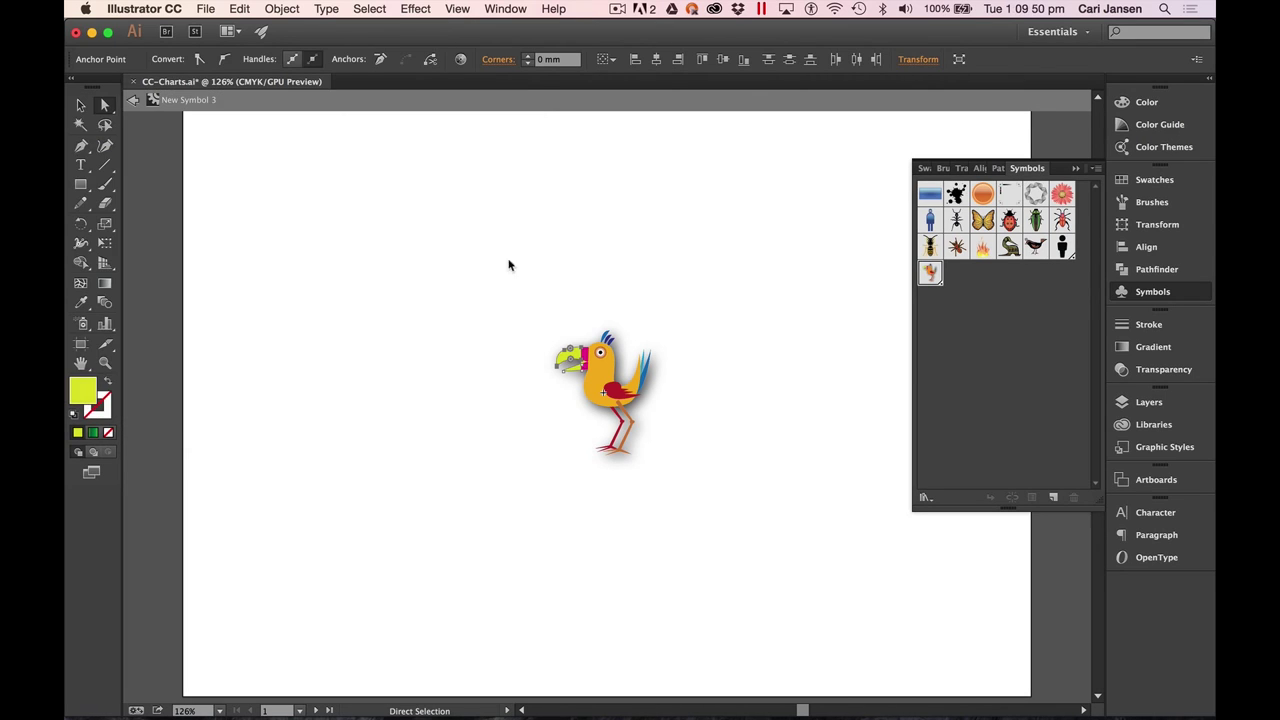
{"action": "left_click", "coordinate": [480, 266]}
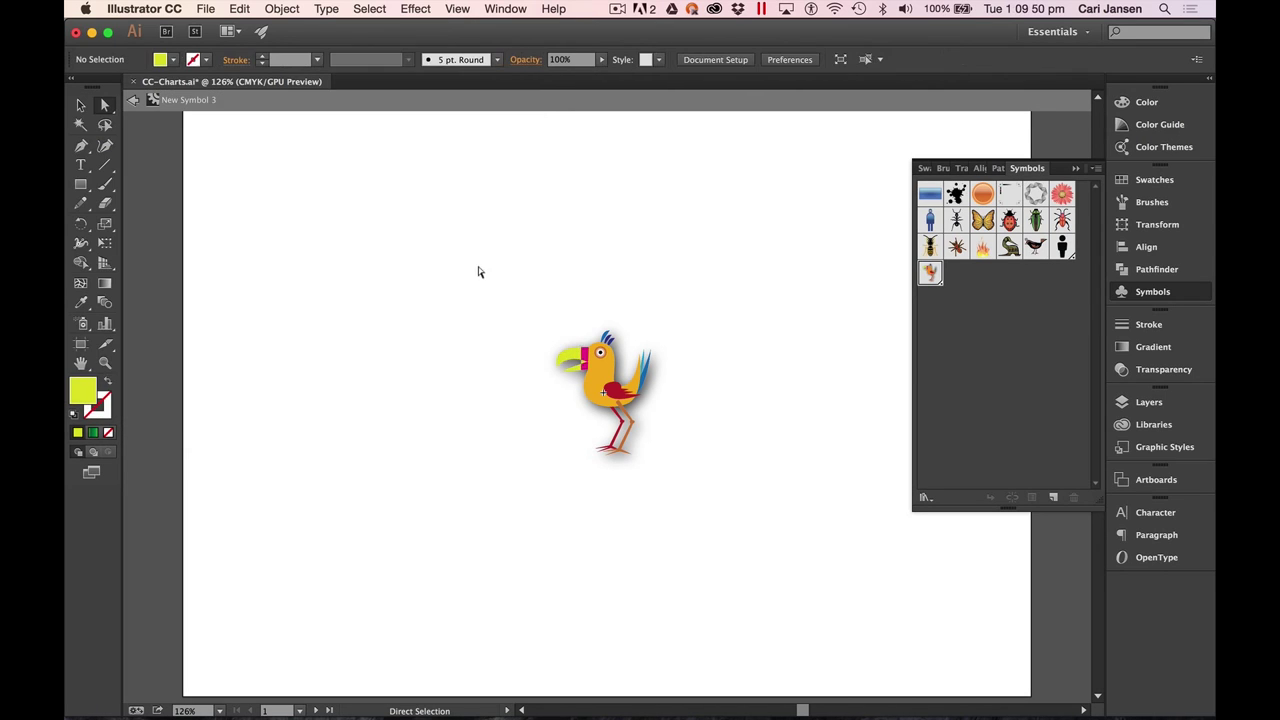
{"action": "double_click", "coordinate": [364, 258]}
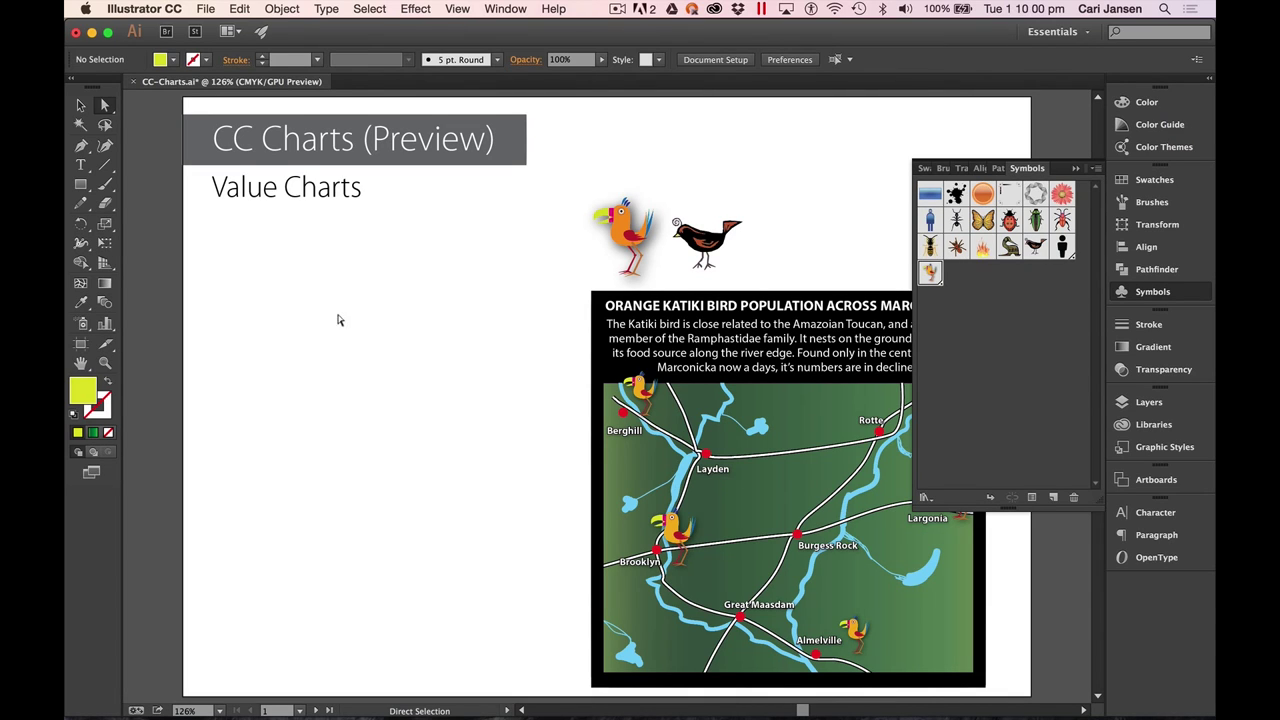
Select the whole bird value chart on the map with the Selection tool
{"action": "left_click", "coordinate": [81, 105]}
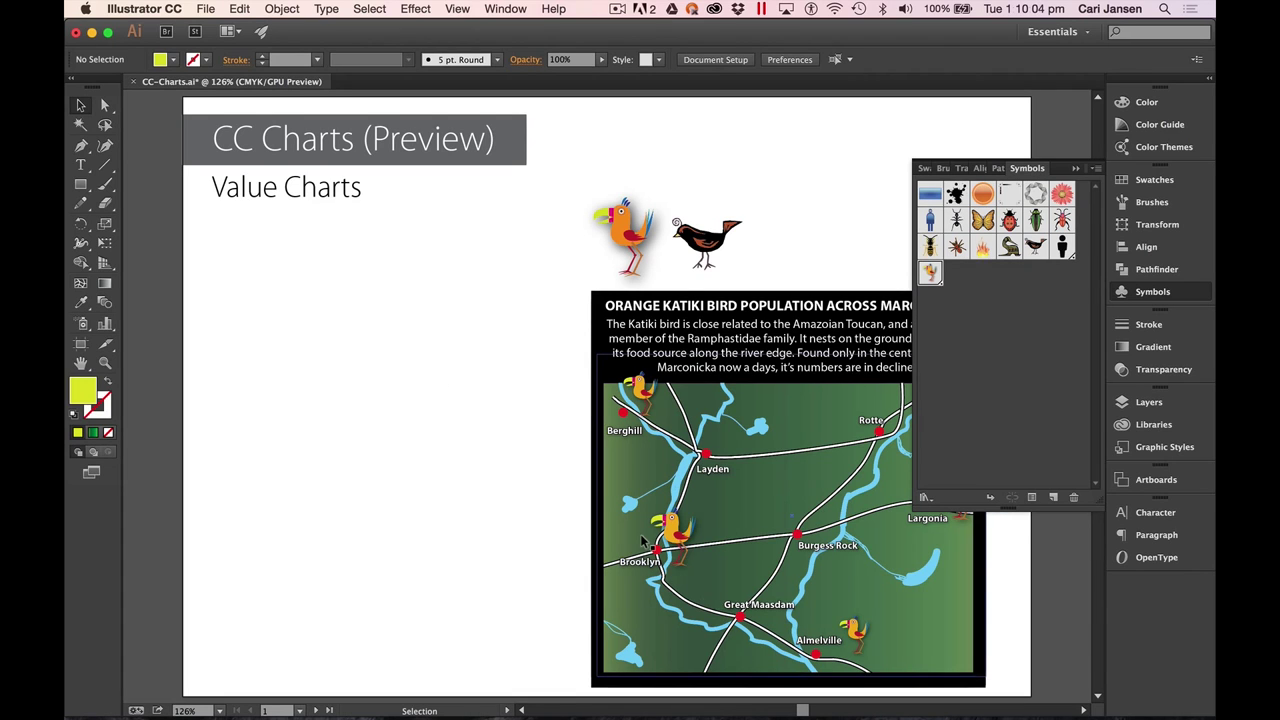
{"action": "left_click", "coordinate": [678, 535]}
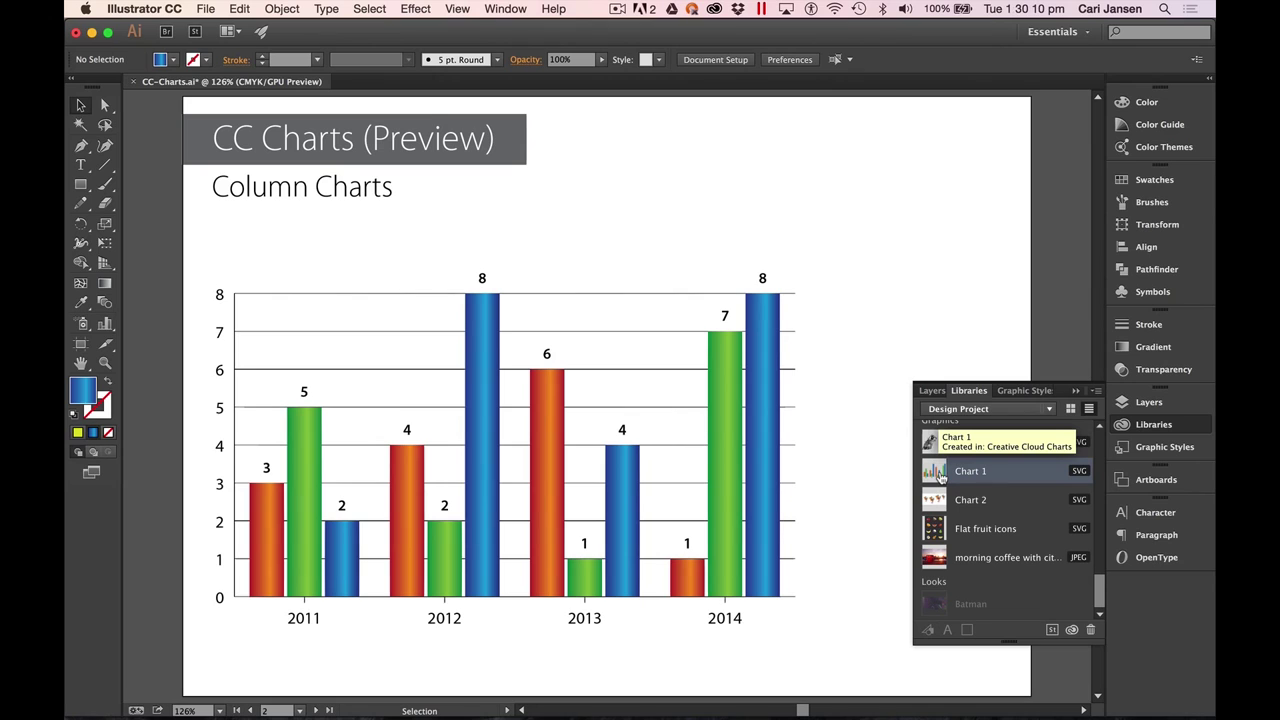
Select and then deselect the column chart, leaving it unchanged, and bring InDesign forward
{"action": "left_click", "coordinate": [763, 492]}
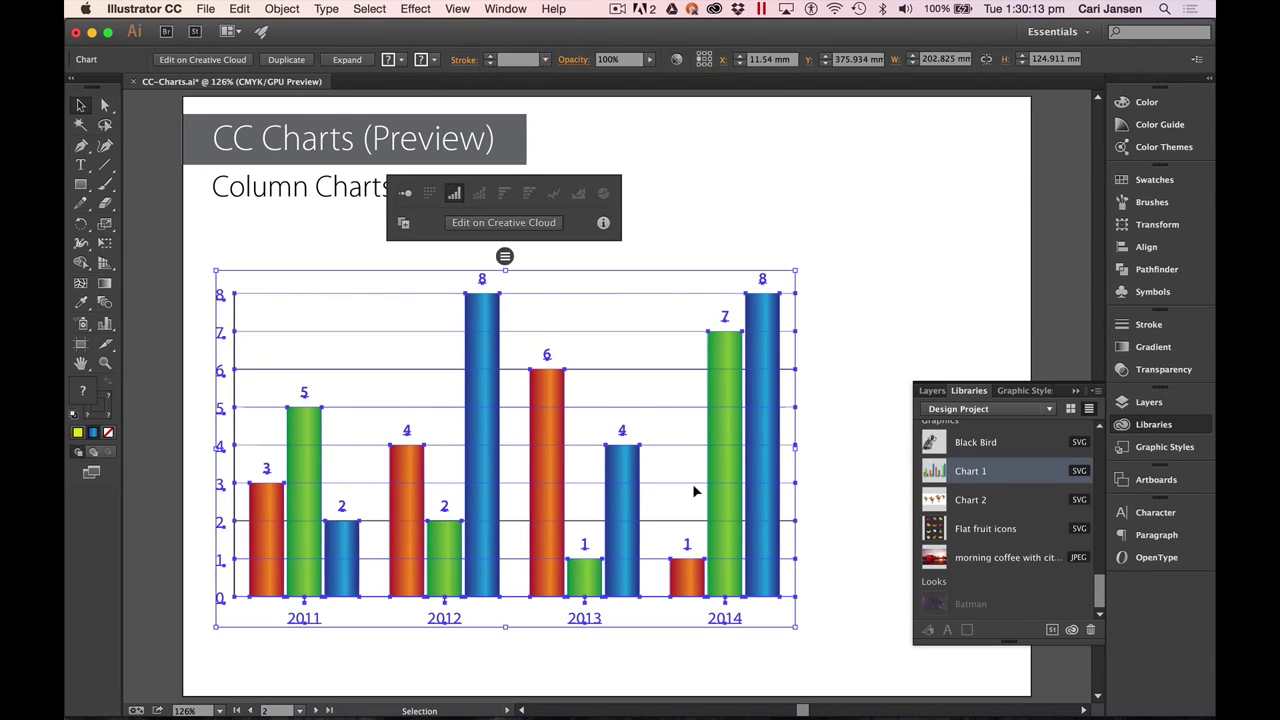
{"action": "left_click", "coordinate": [865, 225]}
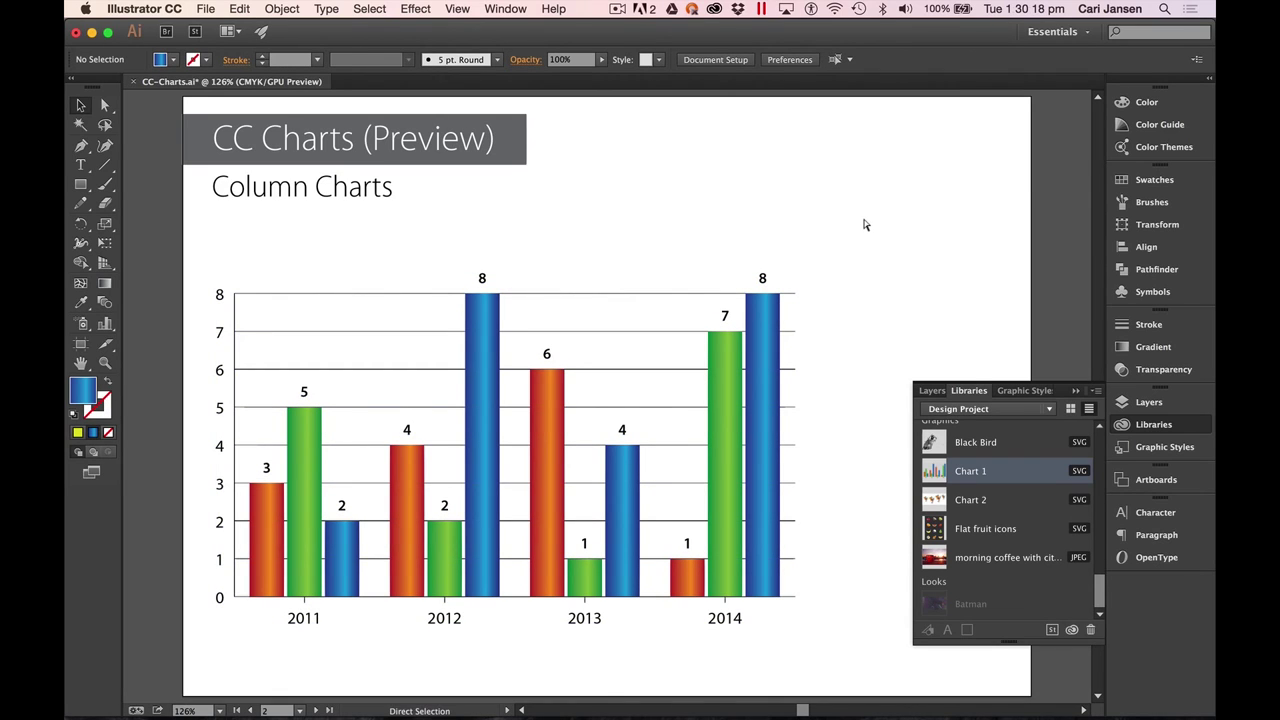
{"action": "key", "text": "super+Tab"}
{"action": "key", "text": "super+Tab"}
{"action": "key", "text": "super+Tab"}
{"action": "key", "text": "super+Tab"}
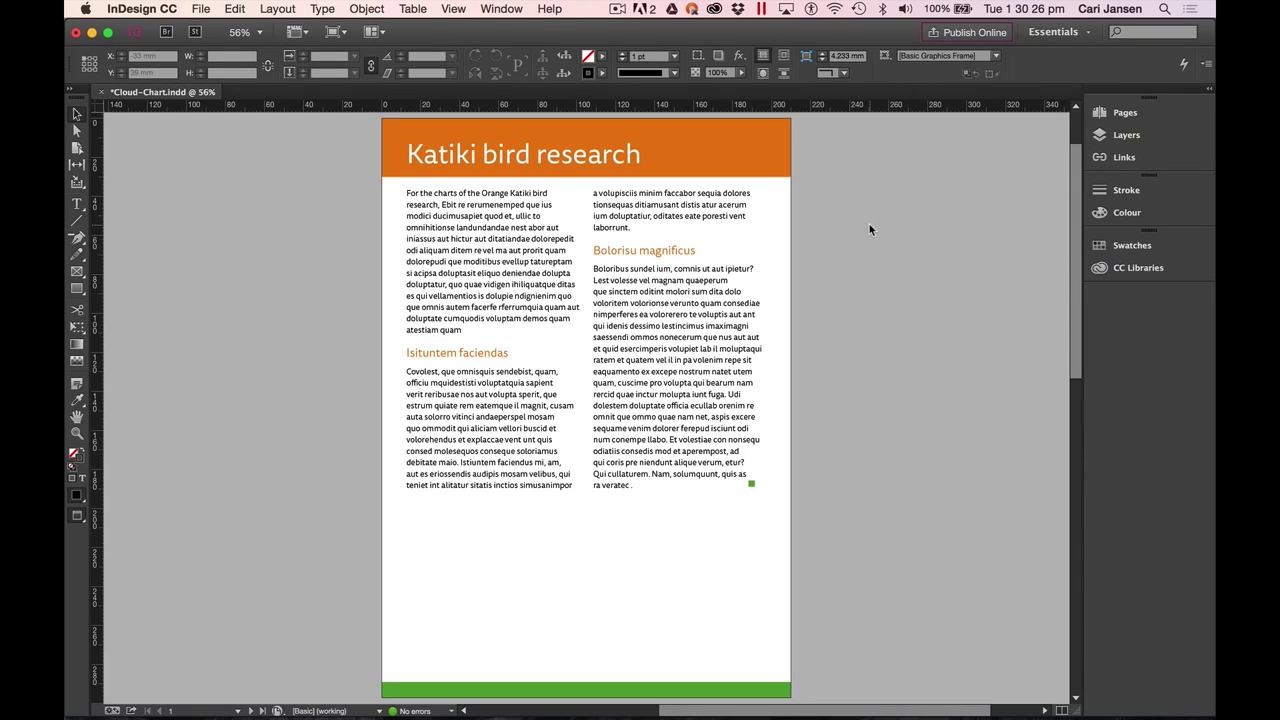
Show the Design Project CC library graphics, including Chart 1 and Chart 2
{"action": "left_click", "coordinate": [1178, 271]}
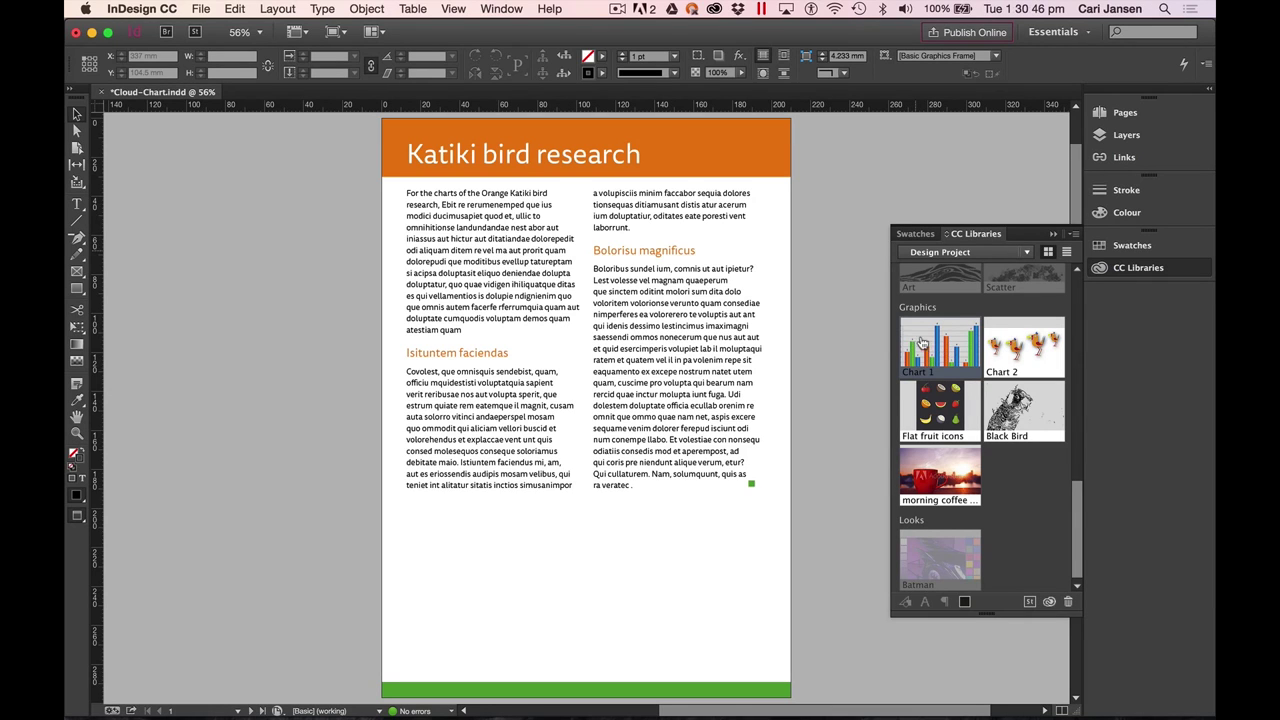
Place Chart 1 linked in a frame below the text, then edit it in the browser
{"action": "right_click", "coordinate": [931, 341]}
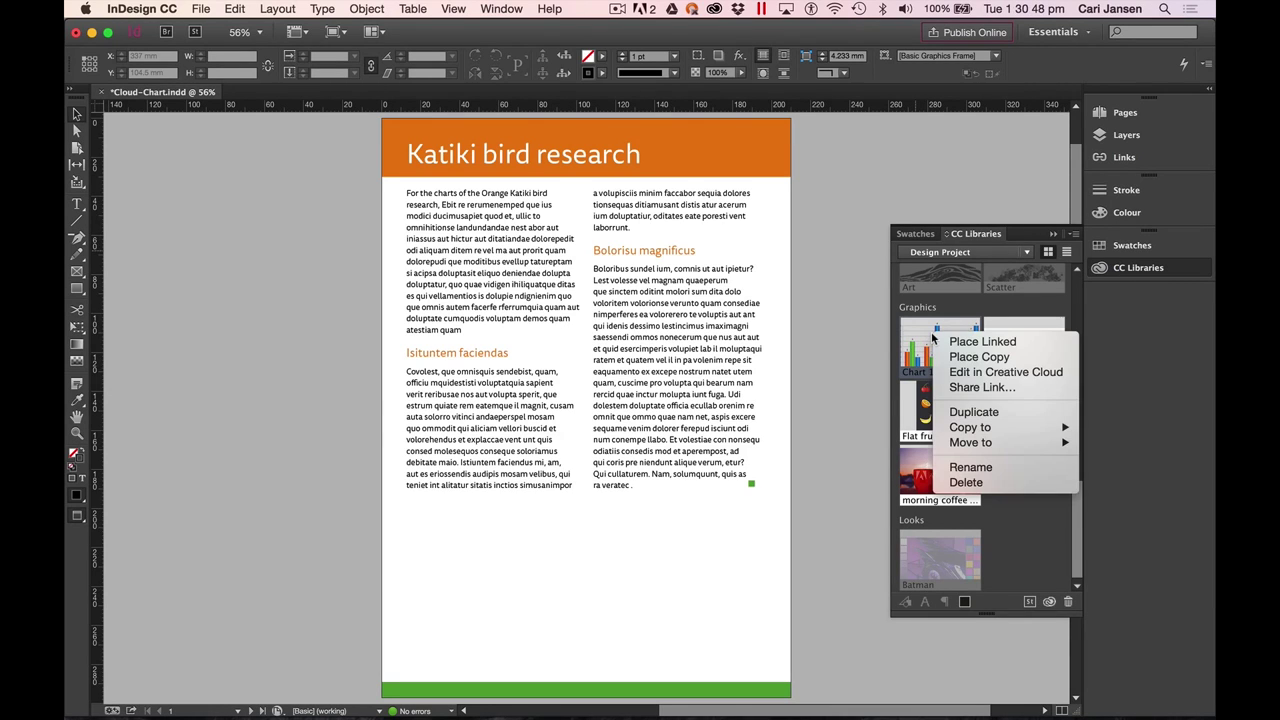
{"action": "left_click", "coordinate": [1005, 345]}
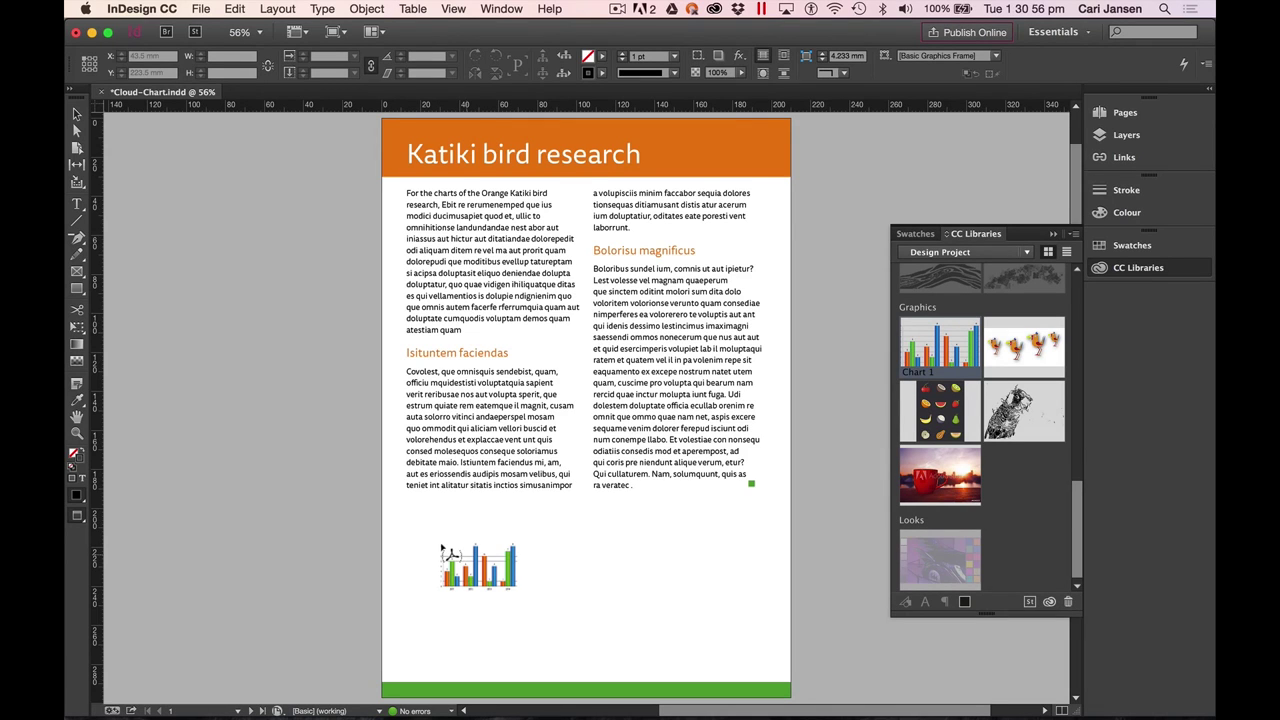
{"action": "mouse_move", "coordinate": [461, 501]}
{"action": "left_mouse_down"}
{"action": "mouse_move", "coordinate": [628, 581]}
{"action": "mouse_move", "coordinate": [710, 644]}
{"action": "left_mouse_up"}
{"action": "mouse_move", "coordinate": [676, 602]}
{"action": "left_mouse_down"}
{"action": "mouse_move", "coordinate": [681, 574]}
{"action": "mouse_move", "coordinate": [714, 570]}
{"action": "left_mouse_up"}
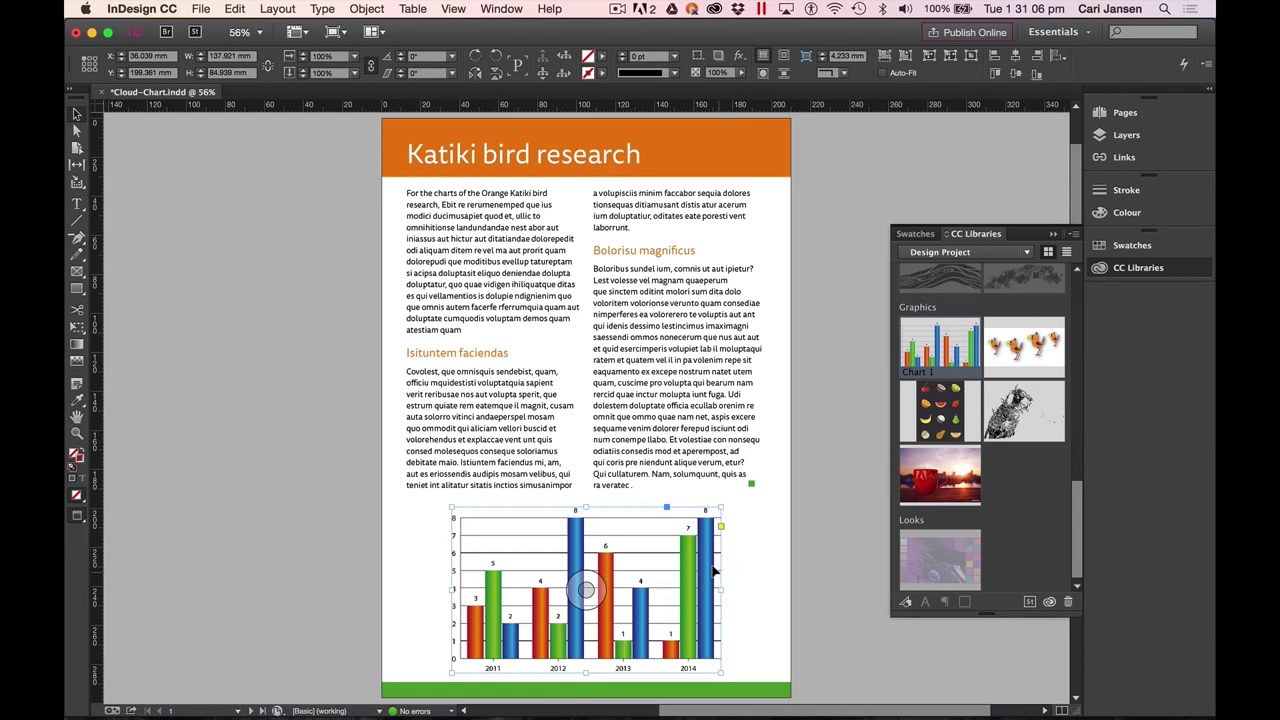
{"action": "left_click", "coordinate": [1145, 158]}
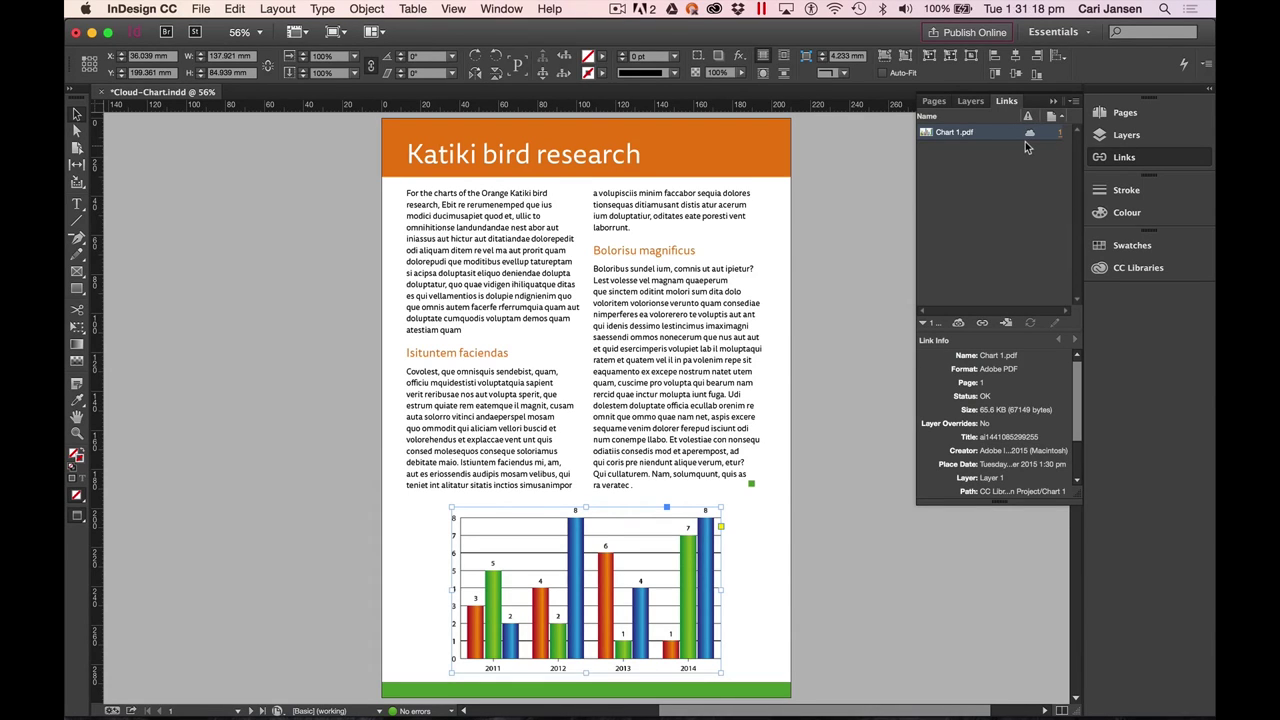
{"action": "key", "text": "super+Tab"}
{"action": "key", "text": "super+Tab"}
{"action": "key", "text": "super+Tab"}
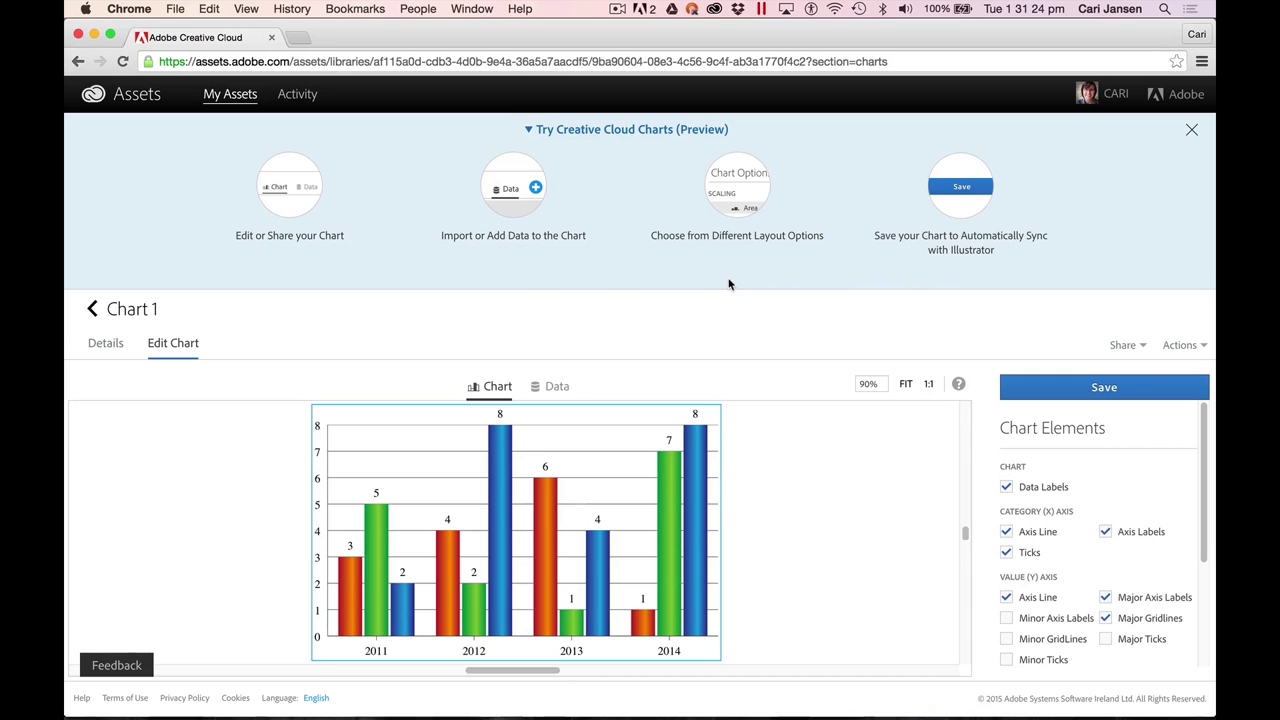
In Chart 1's data table, set E4 to 5, C4 to 3 and C2 to 8
{"action": "left_click", "coordinate": [560, 389]}
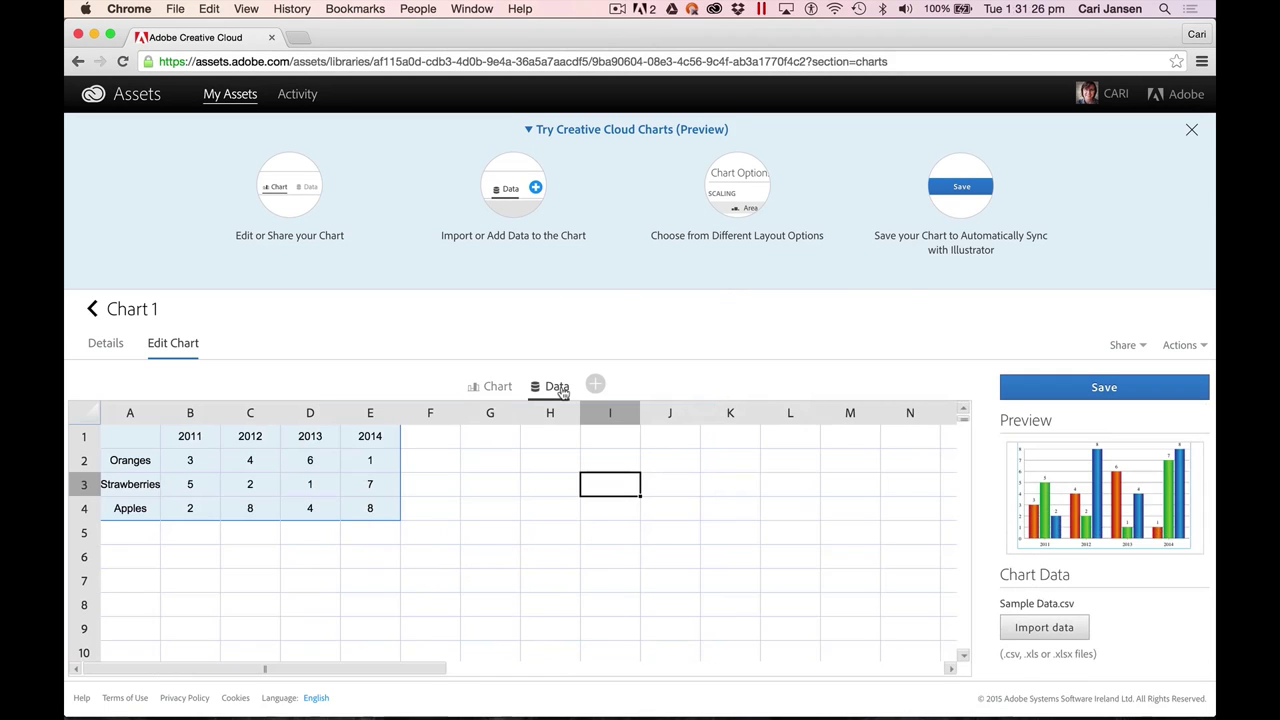
{"action": "left_click", "coordinate": [376, 511]}
{"action": "type", "text": "5"}
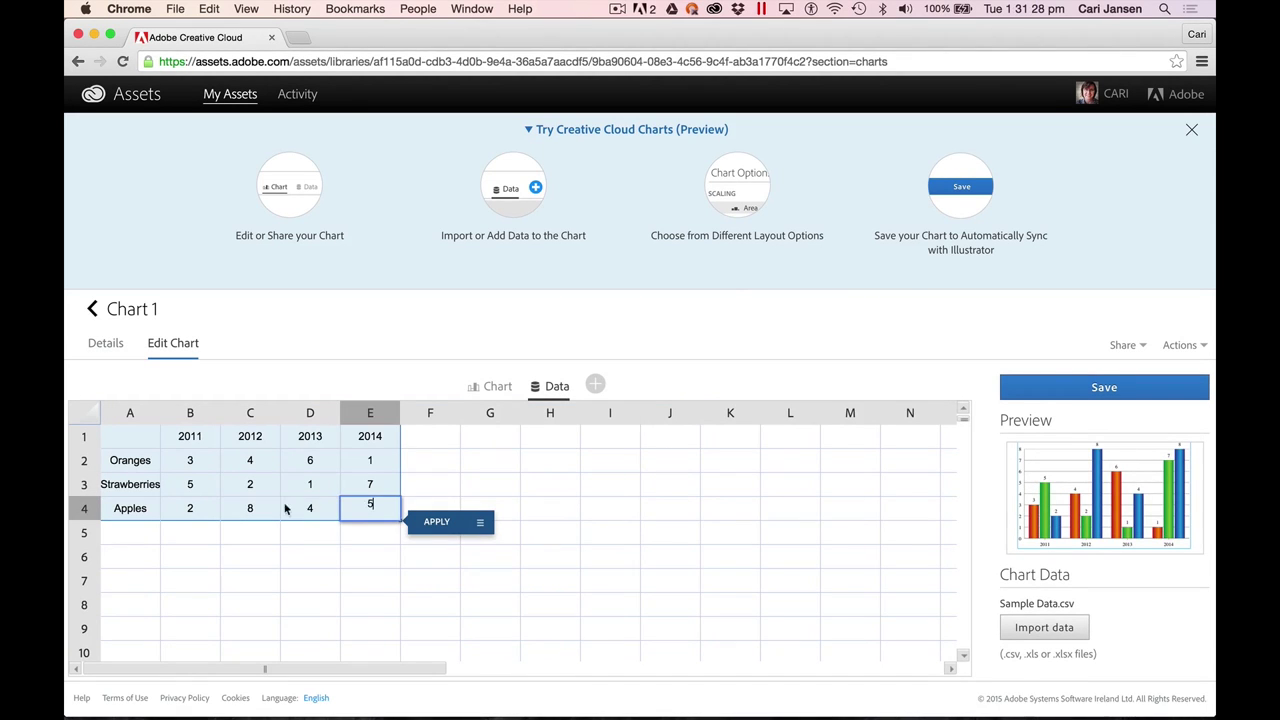
{"action": "left_click", "coordinate": [249, 511]}
{"action": "type", "text": "3"}
{"action": "left_click", "coordinate": [257, 462]}
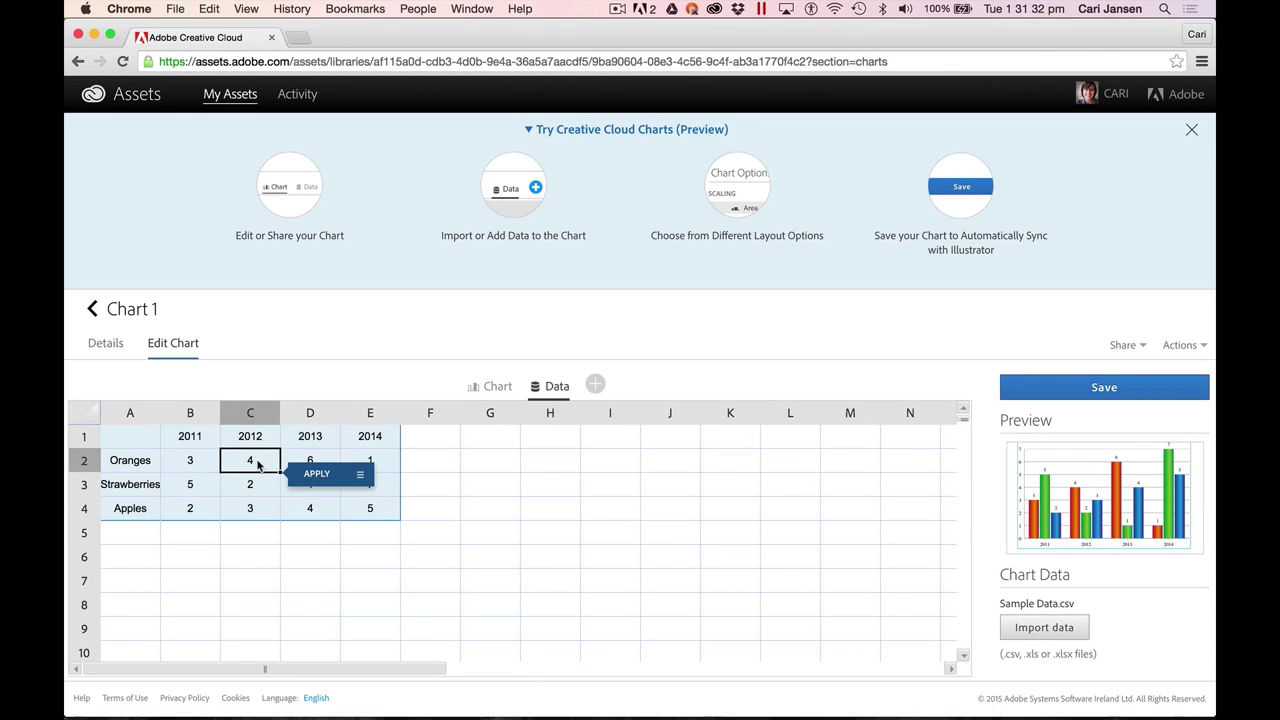
{"action": "type", "text": "8"}
Set cell B3 to 4 and save the edited chart to the library
{"action": "left_click", "coordinate": [193, 487]}
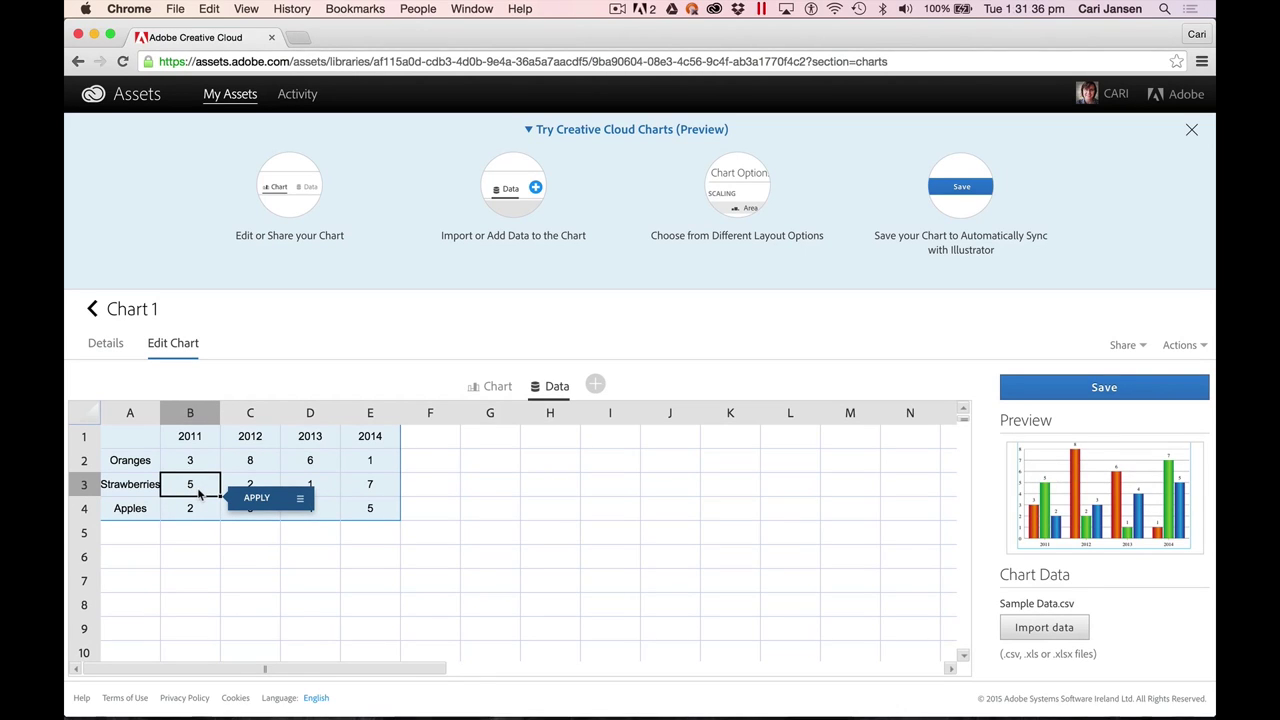
{"action": "type", "text": "4"}
{"action": "left_click", "coordinate": [380, 467]}
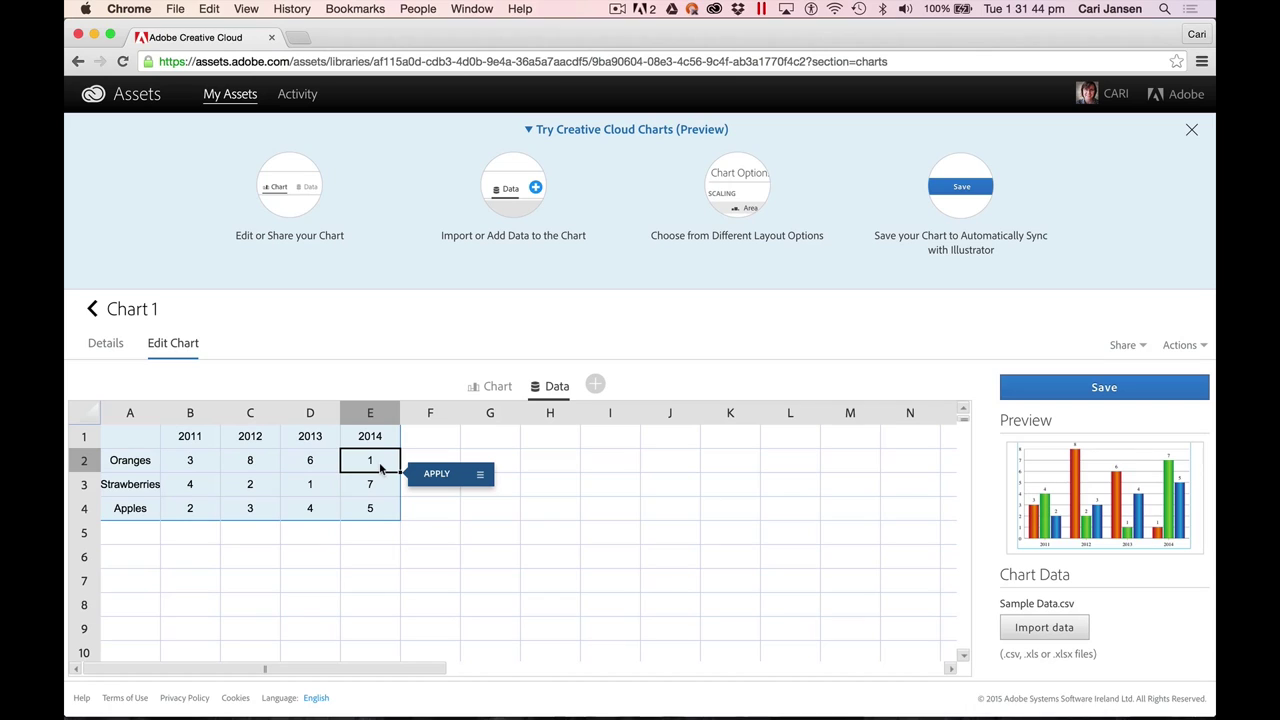
{"action": "left_click", "coordinate": [1073, 386]}
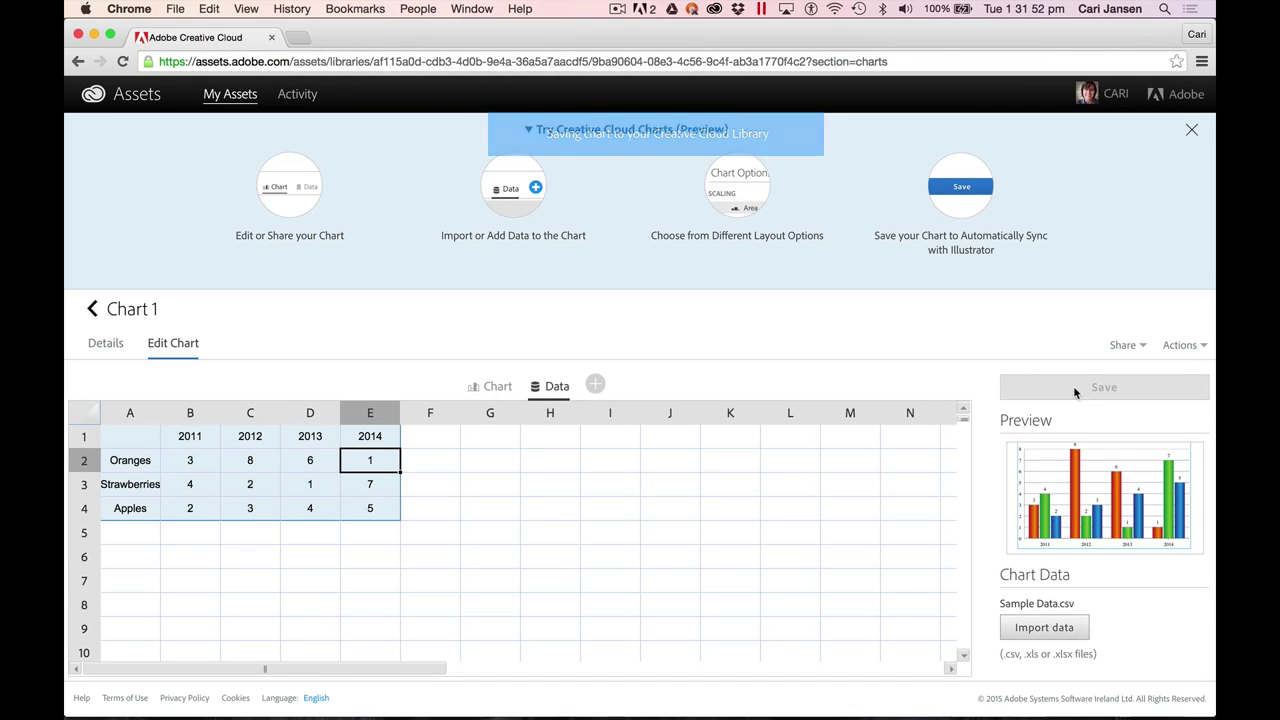
{"action": "key", "text": "super+Tab"}
{"action": "key", "text": "super+Tab"}
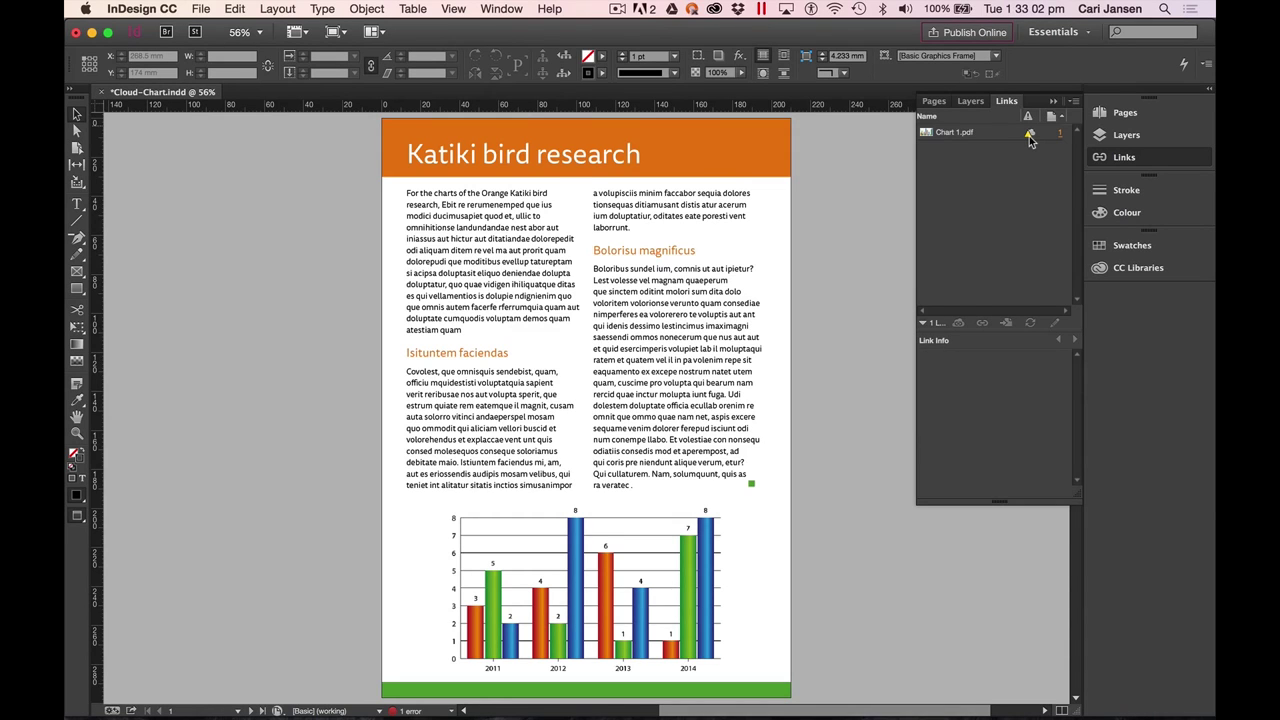
Update the modified Chart 1.pdf link from the Links panel warning icon
{"action": "left_click", "coordinate": [1029, 136]}
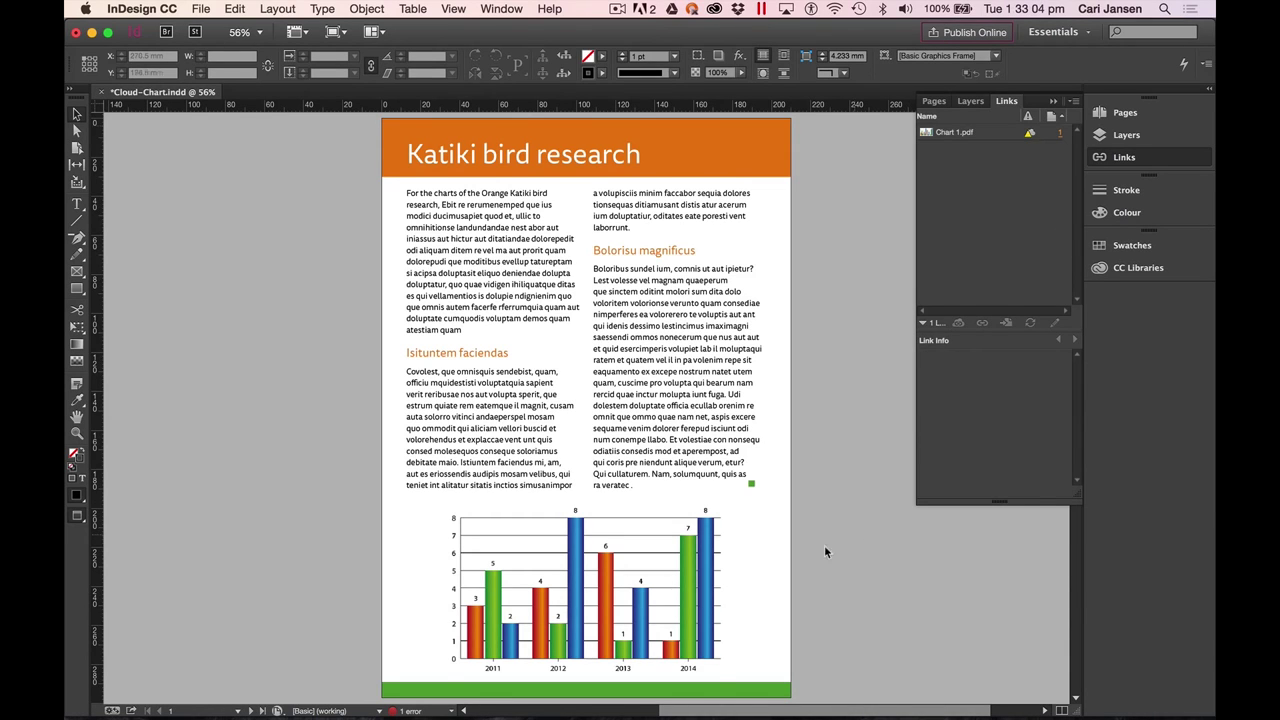